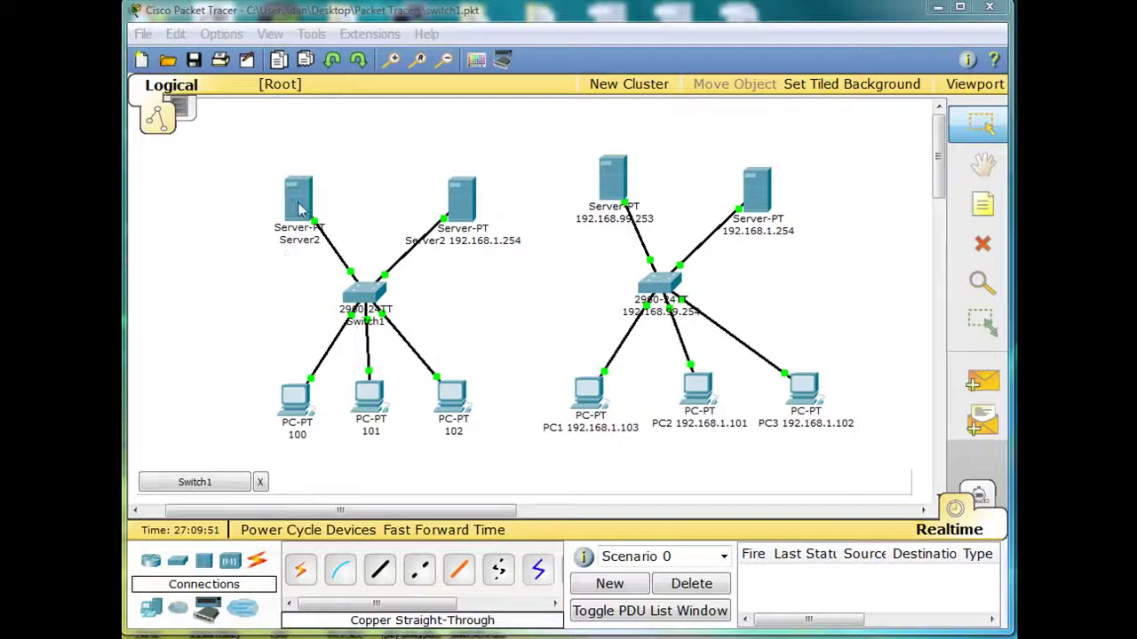
Step: Assign Server2's FastEthernet interface the static IP 192.168.99.253 with subnet mask 255.255.255.0
{"action": "left_click", "coordinate": [301, 209]}
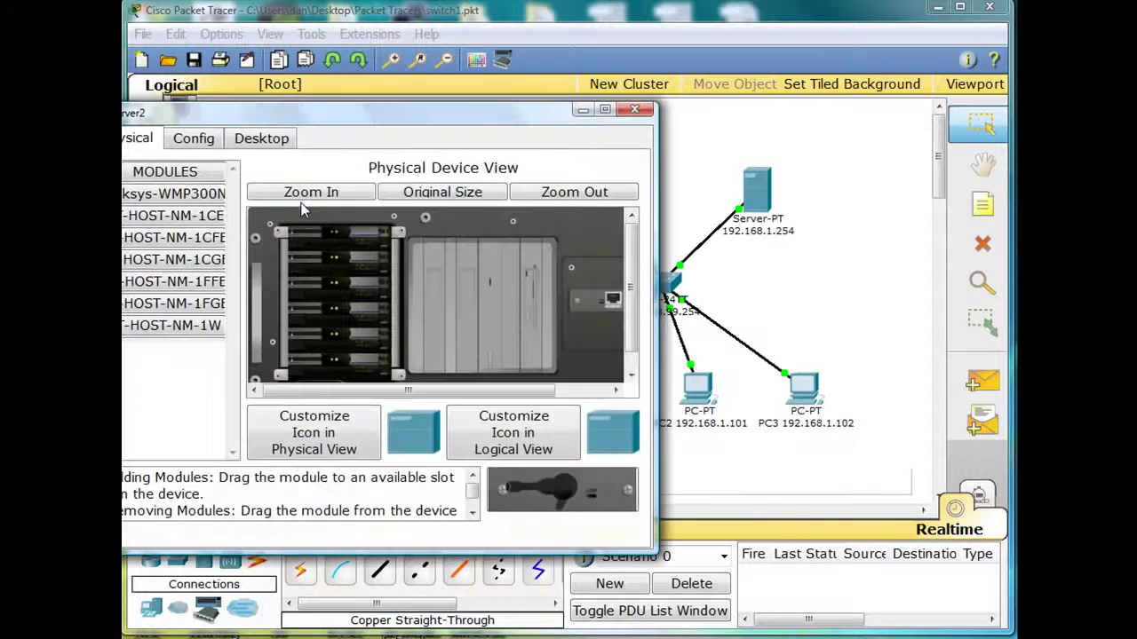
{"action": "left_click", "coordinate": [201, 143]}
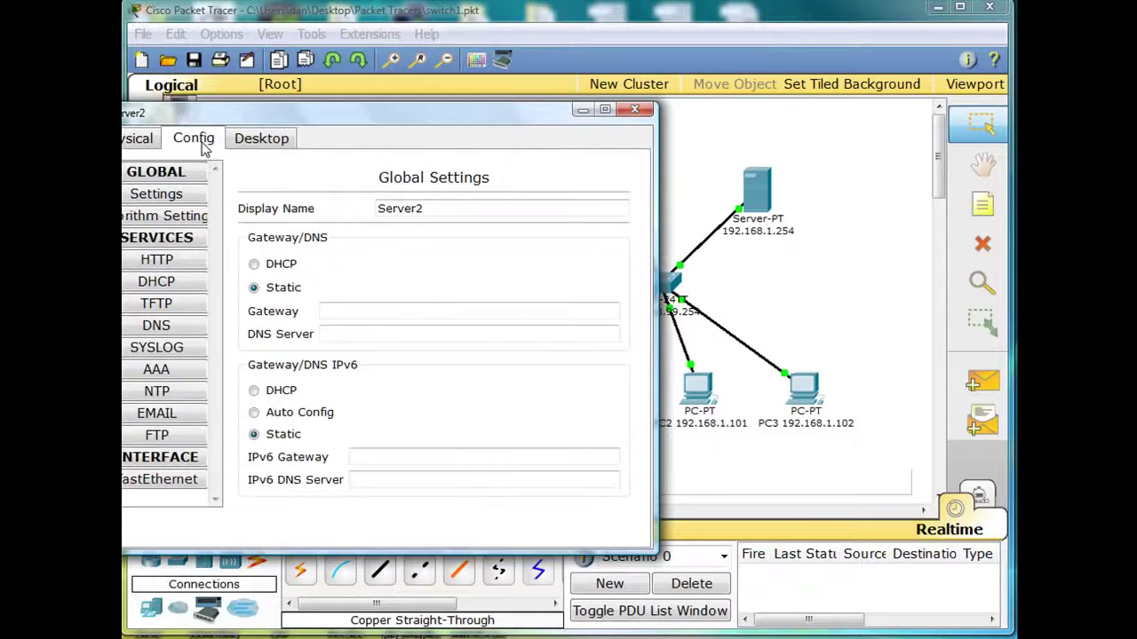
{"action": "left_click", "coordinate": [170, 484]}
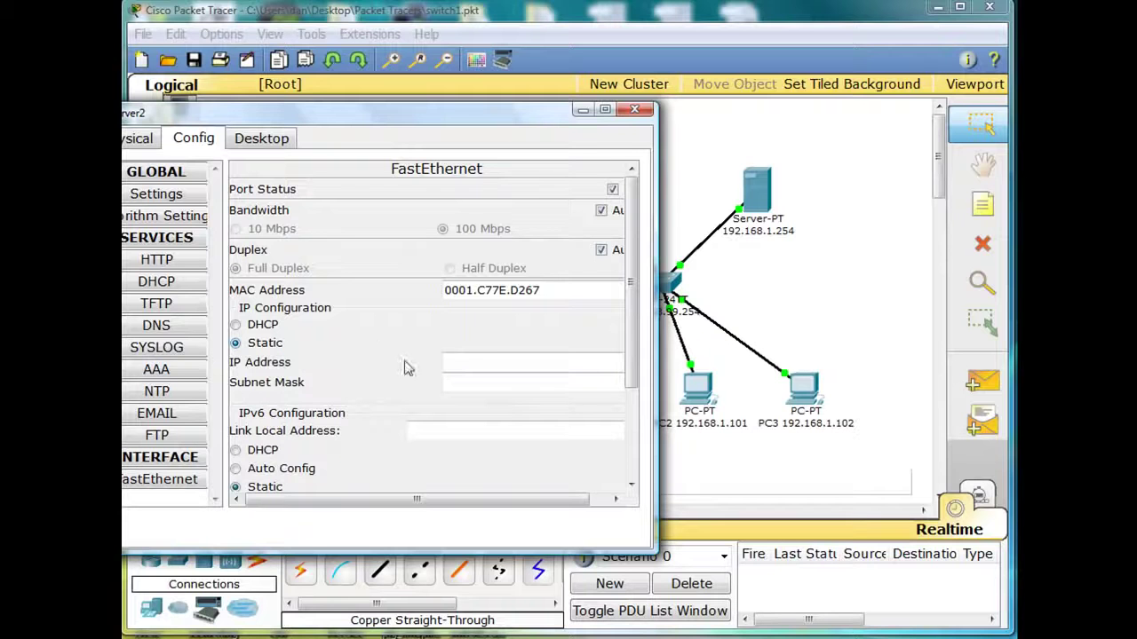
{"action": "left_click", "coordinate": [464, 356]}
{"action": "type", "text": "192.168"}
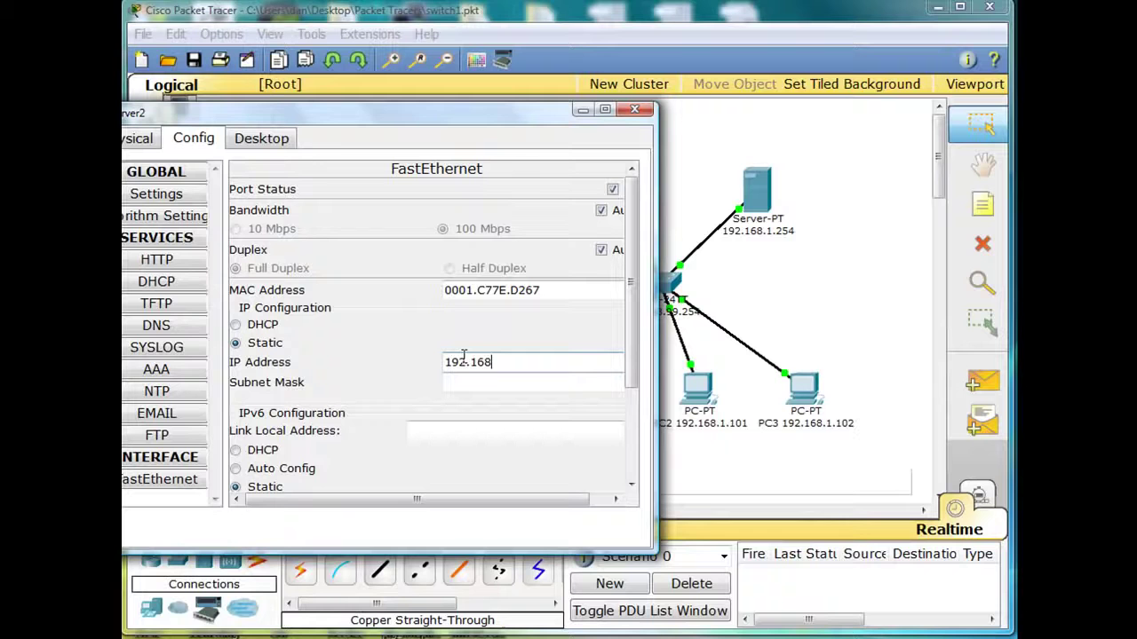
{"action": "type", "text": ".99.253"}
{"action": "left_click", "coordinate": [517, 389]}
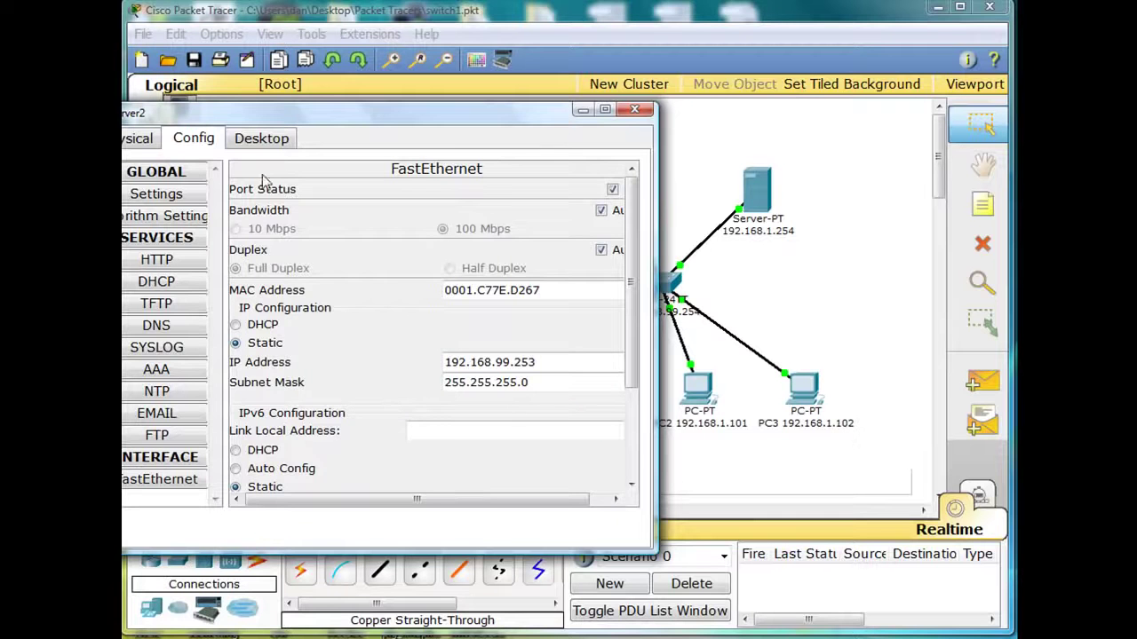
Step: From Server2's Command Prompt, ping 192.168.99.254 and get 3 of 4 replies
{"action": "left_click", "coordinate": [263, 139]}
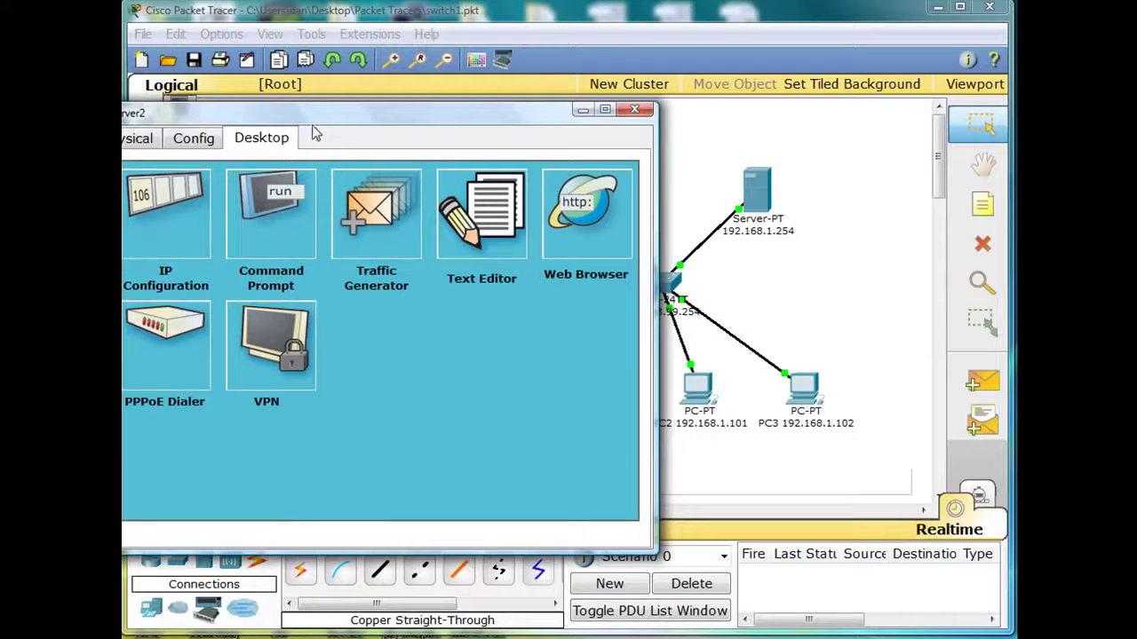
{"action": "left_click_drag", "start_coordinate": [325, 113], "coordinate": [298, 143]}
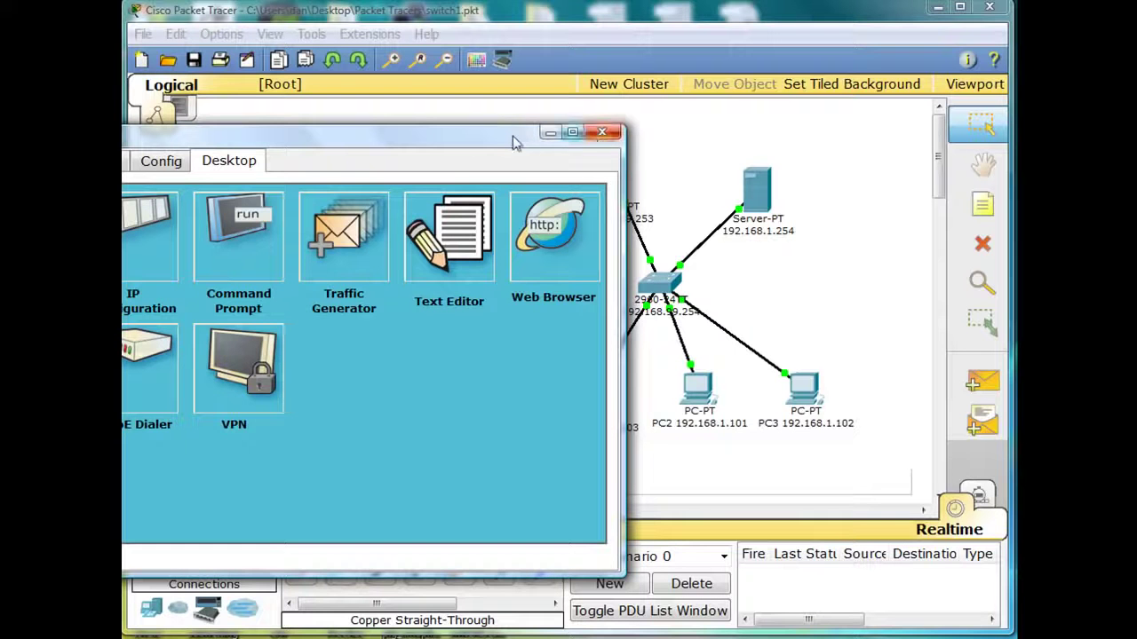
{"action": "left_click_drag", "start_coordinate": [515, 142], "coordinate": [597, 153]}
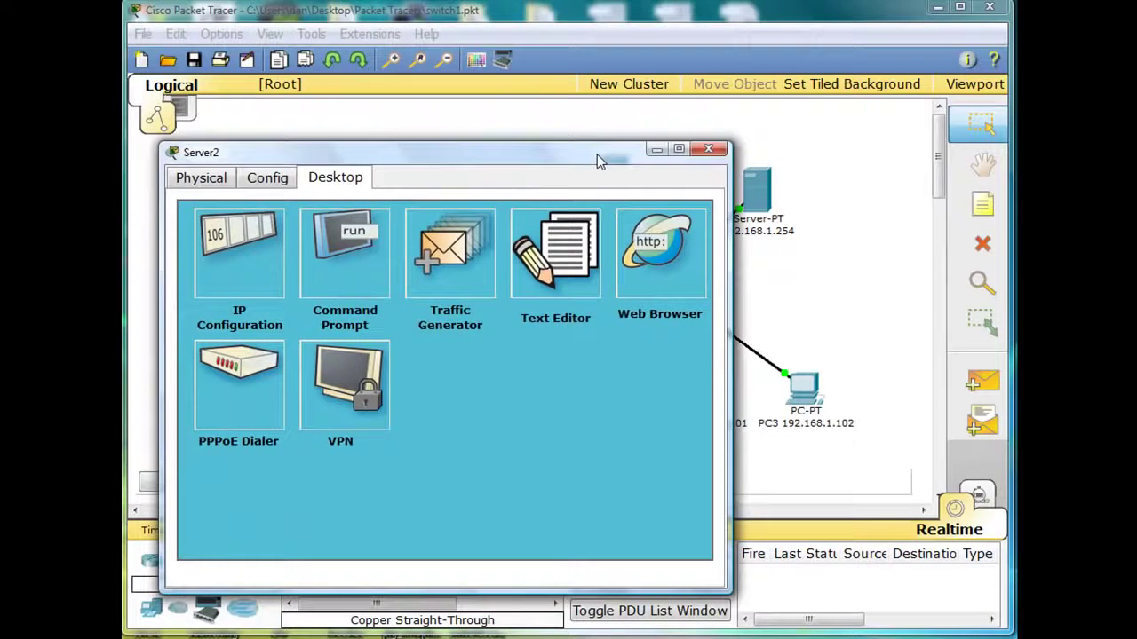
{"action": "left_click", "coordinate": [326, 250]}
{"action": "type", "text": "p"}
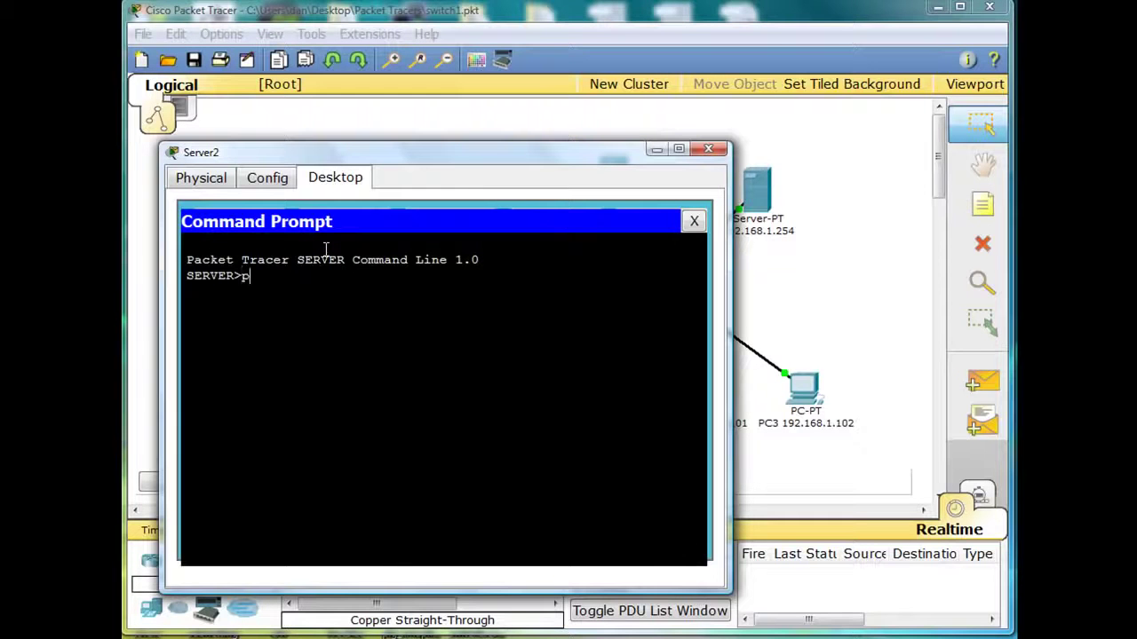
{"action": "type", "text": "ing 192.168"}
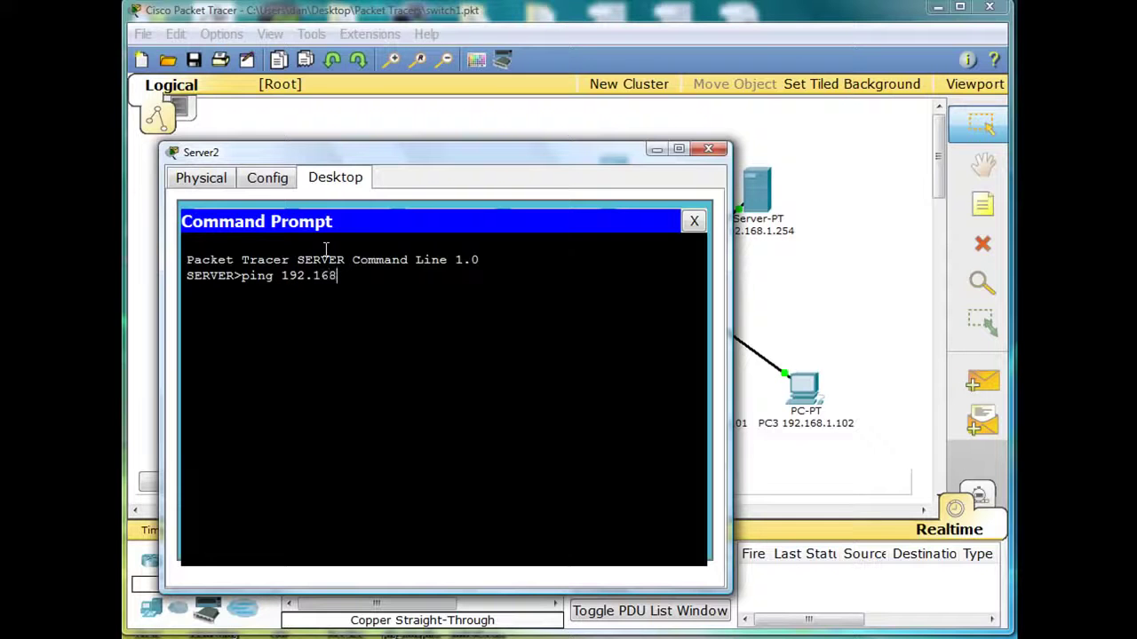
{"action": "type", "text": ".99.254"}
{"action": "key", "text": "Return"}
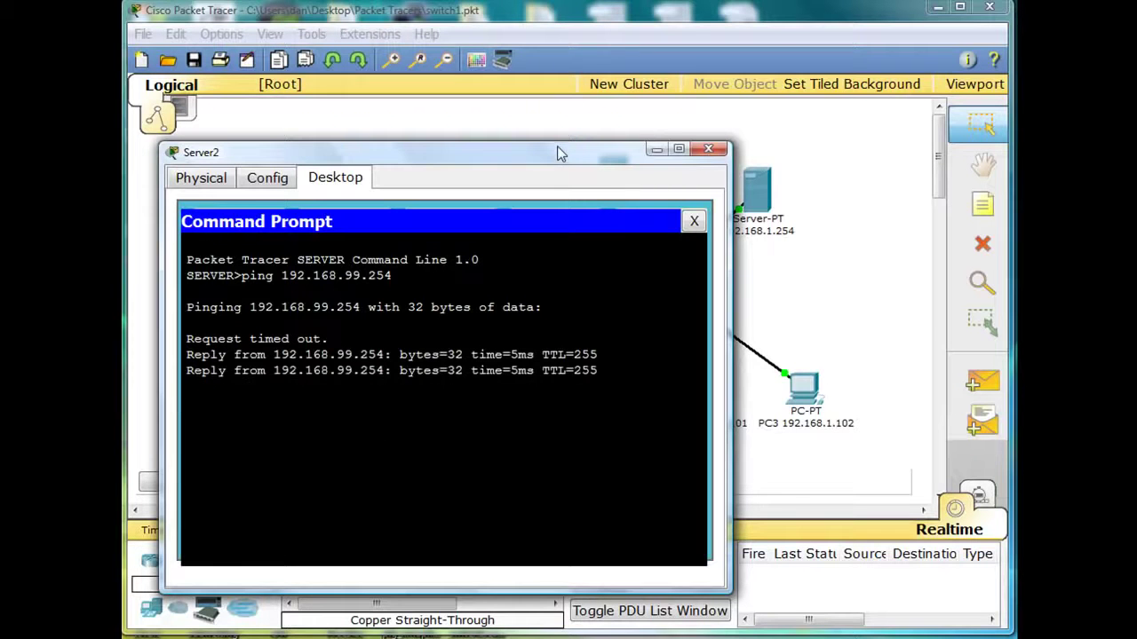
{"action": "left_click_drag", "start_coordinate": [559, 154], "coordinate": [577, 150]}
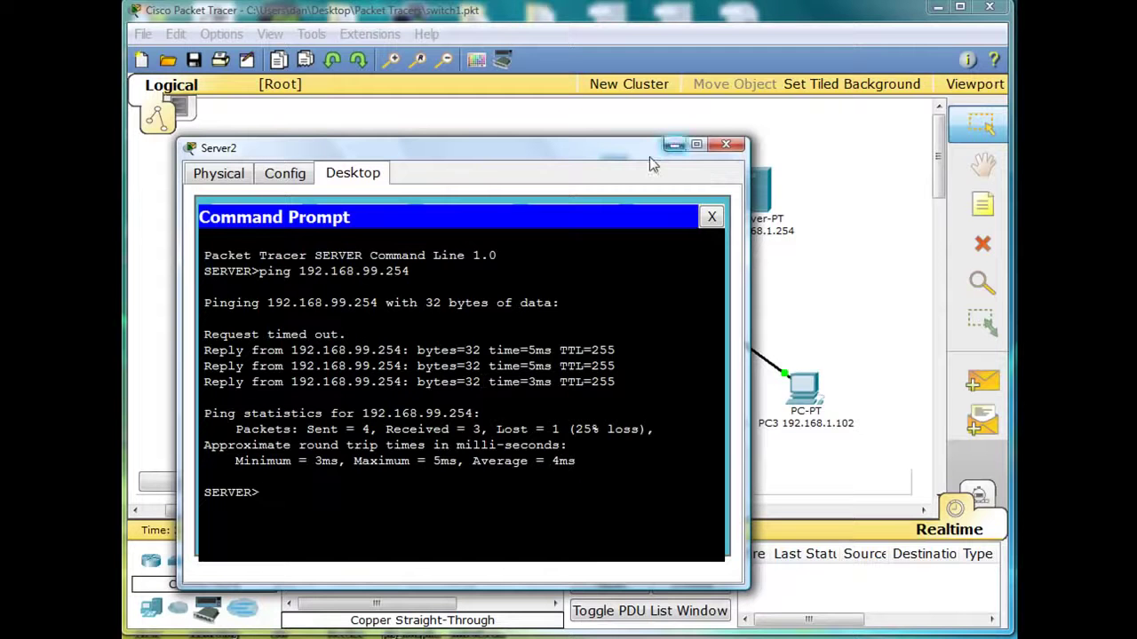
{"action": "left_click_drag", "start_coordinate": [590, 158], "coordinate": [563, 137]}
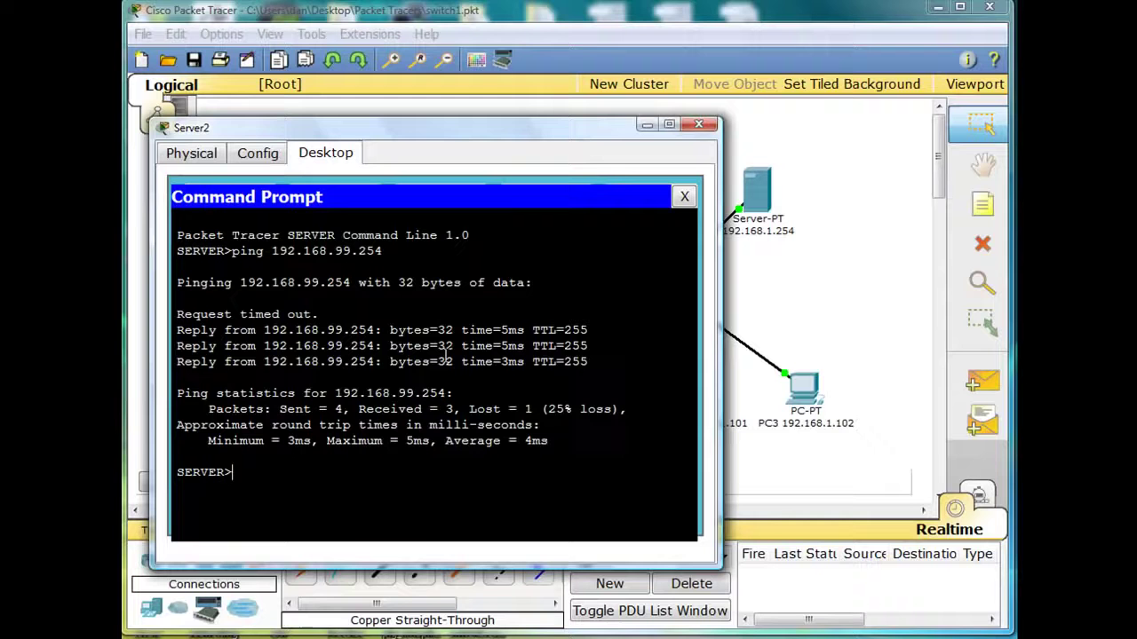
Step: Close Server2's window and check the Server2 and Switch1 device info on the topology
{"action": "left_click", "coordinate": [699, 129]}
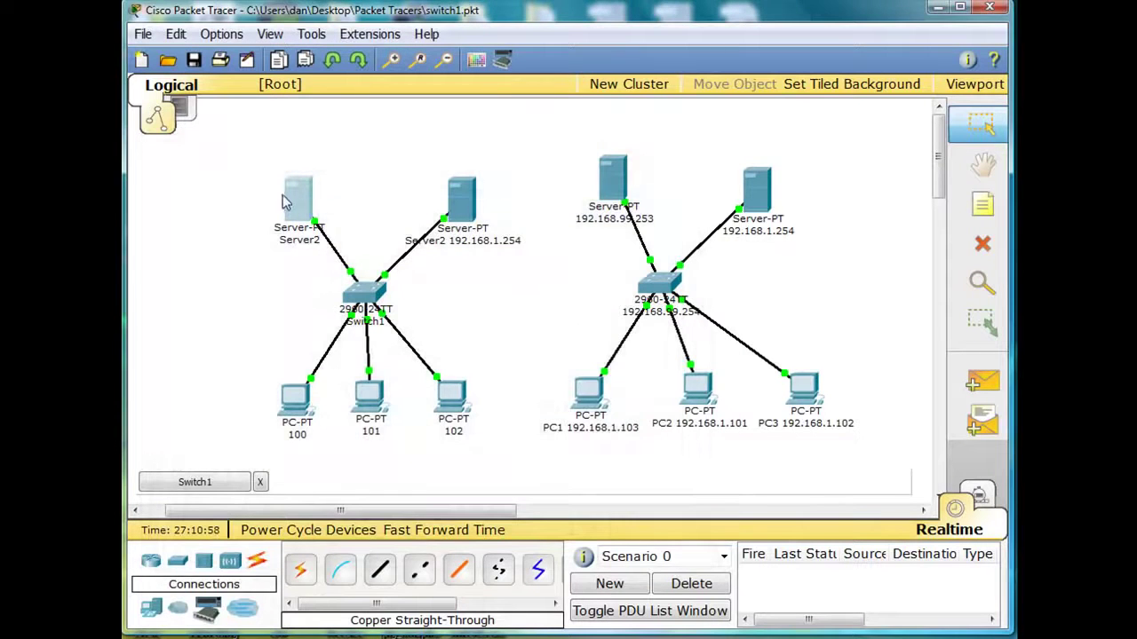
{"action": "mouse_move", "coordinate": [298, 204]}
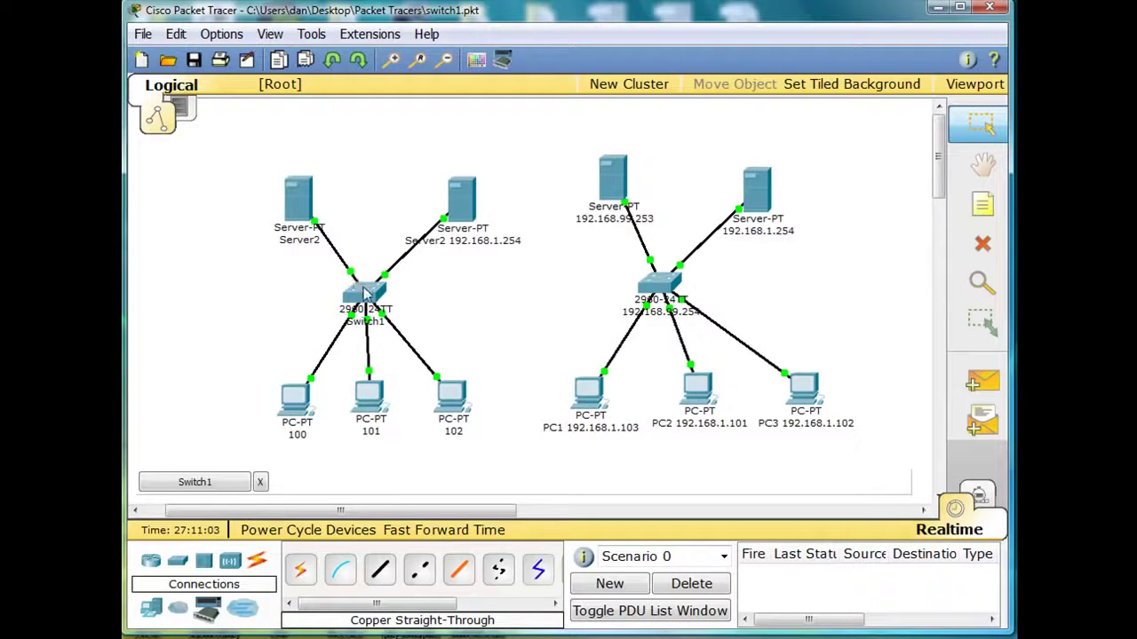
{"action": "mouse_move", "coordinate": [364, 293]}
Step: From PC 100's Command Prompt, ping 192.168.99.253, which times out
{"action": "left_click", "coordinate": [292, 399]}
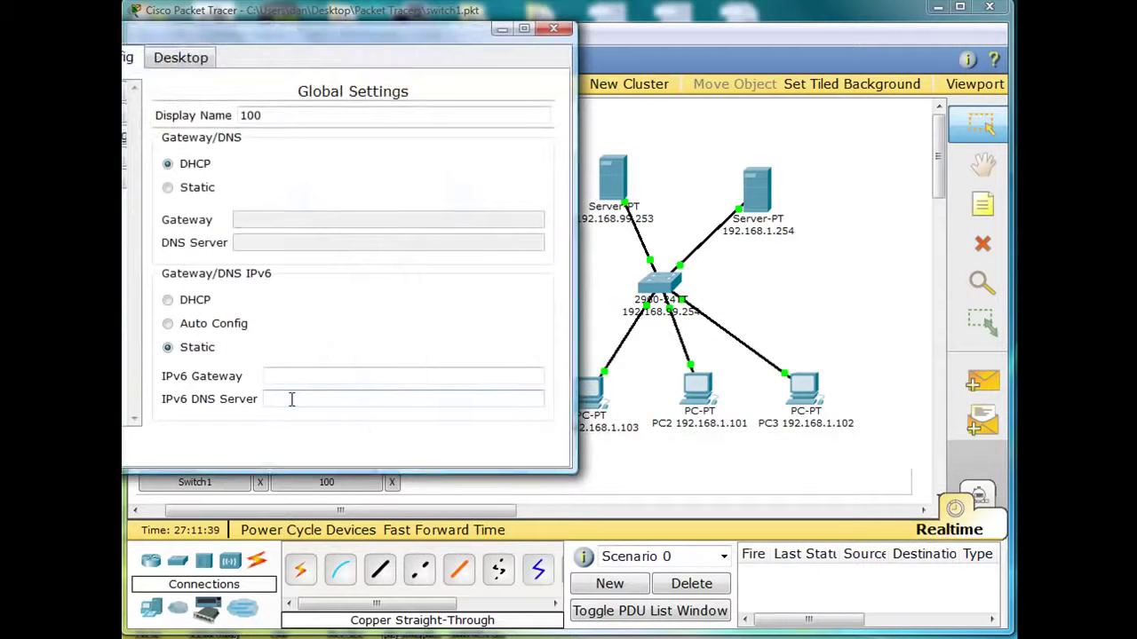
{"action": "left_click", "coordinate": [173, 60]}
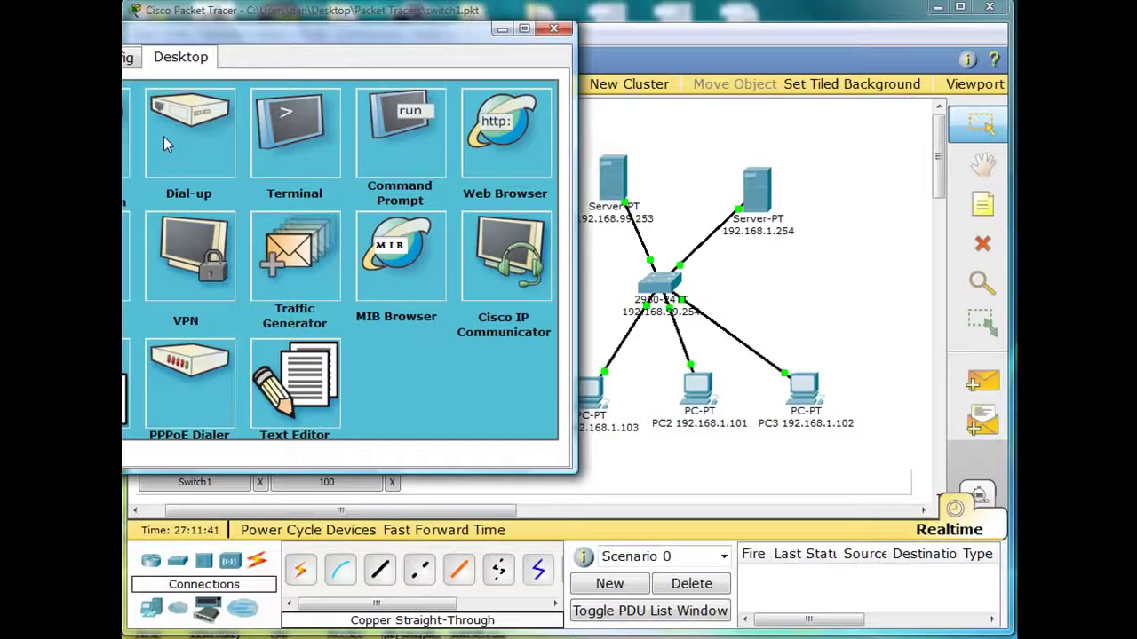
{"action": "left_click", "coordinate": [402, 139]}
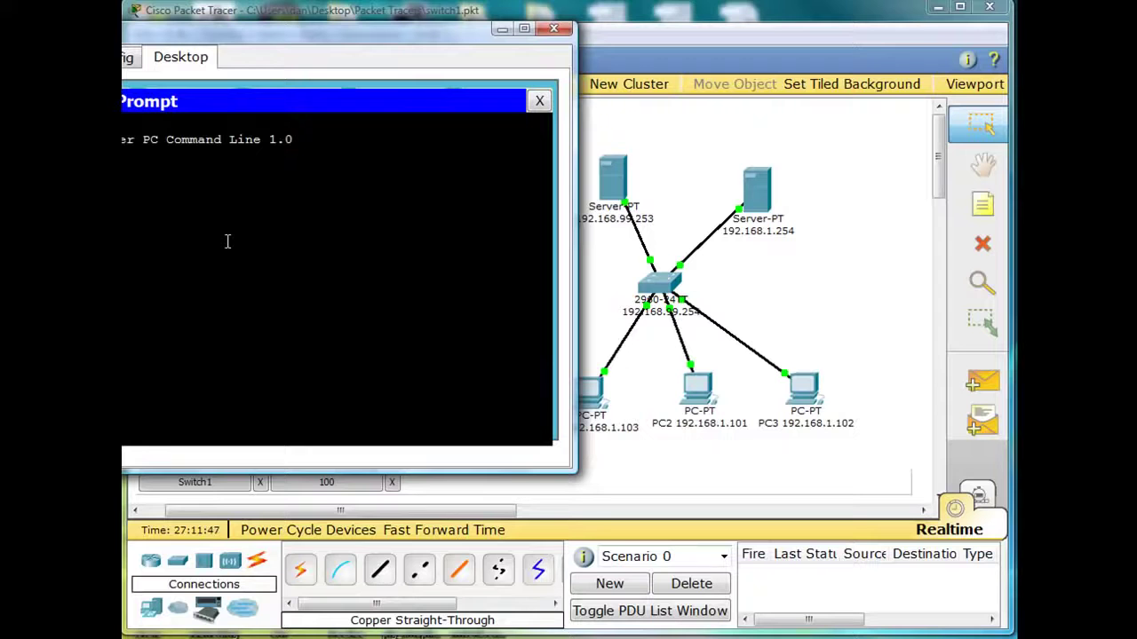
{"action": "type", "text": "8.99.253"}
{"action": "key", "text": "Return"}
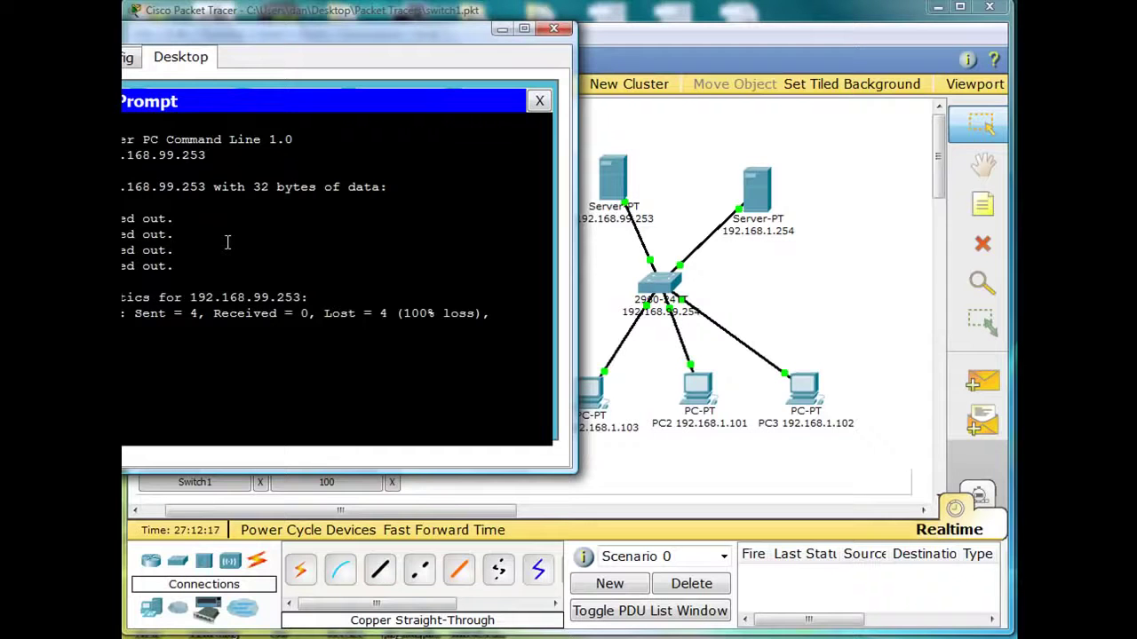
Step: Ping 192.168.1.254 from PC 100, getting 4/4 replies, then close the Command Prompt
{"action": "key", "text": "Up"}
{"action": "key", "text": "BackSpace"}
{"action": "key", "text": "BackSpace"}
{"action": "key", "text": "BackSpace"}
{"action": "key", "text": "BackSpace"}
{"action": "key", "text": "BackSpace"}
{"action": "key", "text": "BackSpace"}
{"action": "key", "text": "Return"}
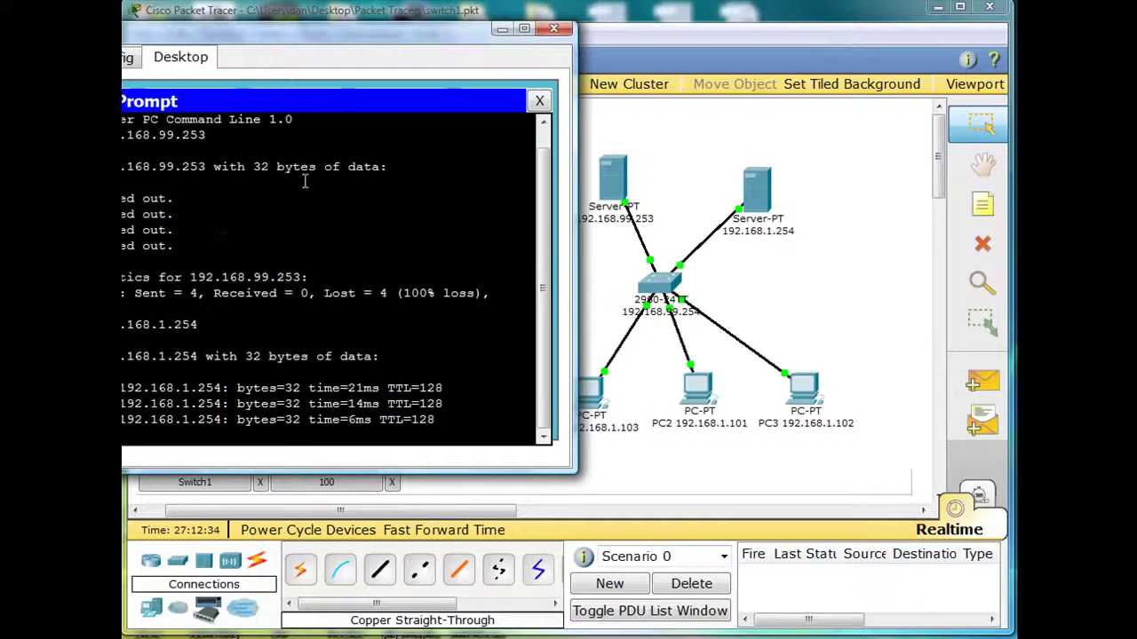
{"action": "left_click", "coordinate": [540, 102]}
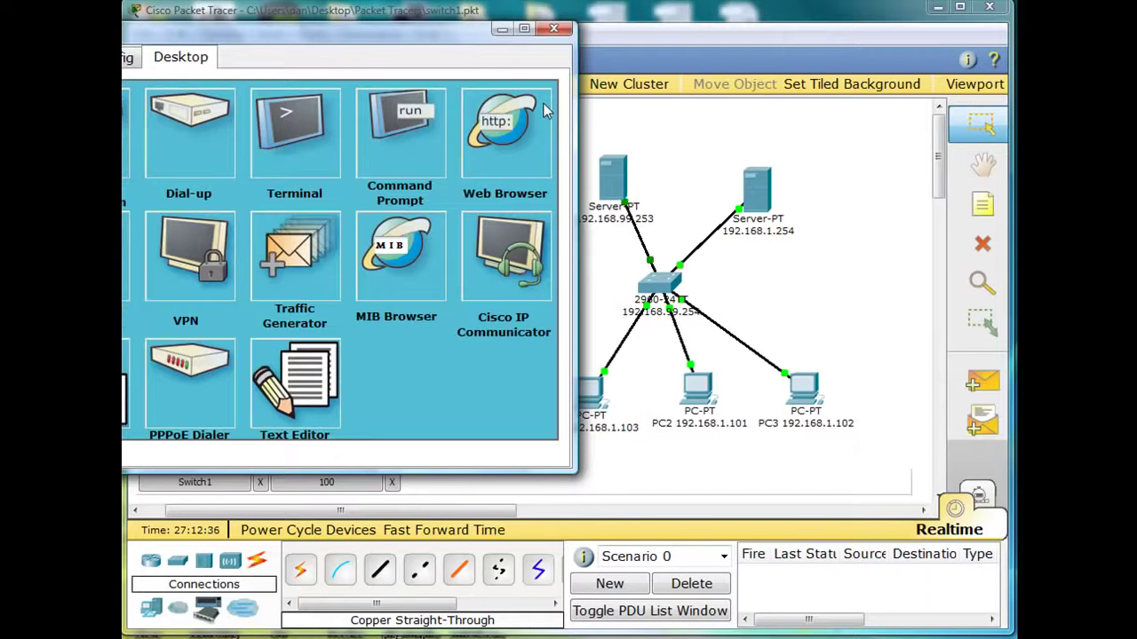
Step: Close PC 100's device window to return to the logical topology
{"action": "left_click", "coordinate": [554, 31]}
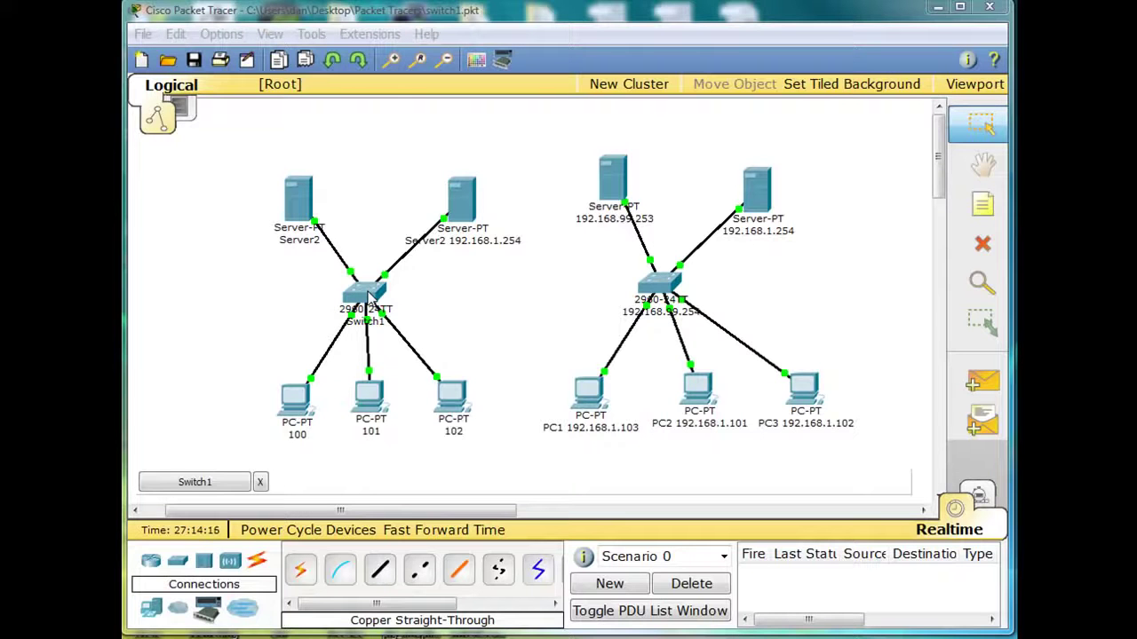
Step: Attempt a telnet from Server2 to the switch at 192.168.99.254
{"action": "left_click", "coordinate": [302, 208]}
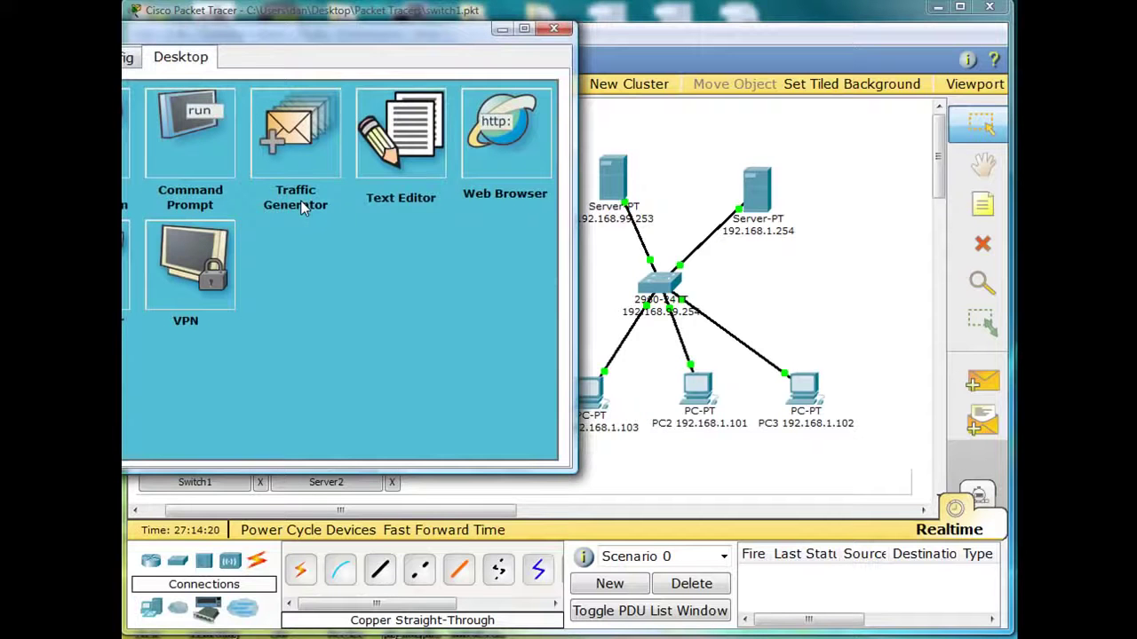
{"action": "left_click", "coordinate": [191, 148]}
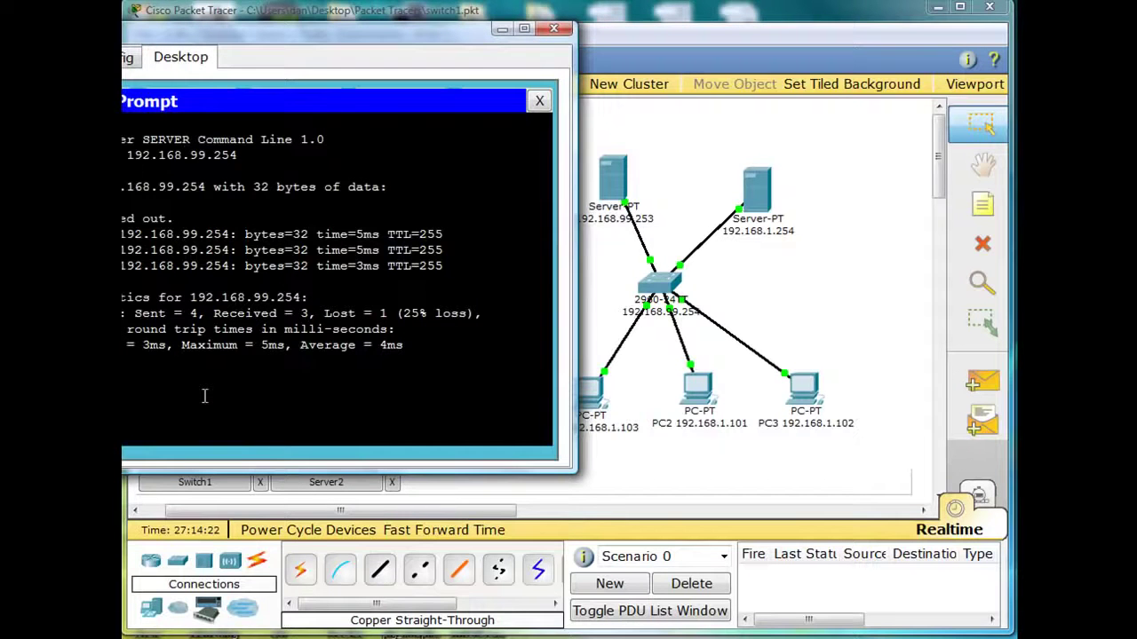
{"action": "type", "text": "telnet"}
{"action": "type", "text": " 192.16"}
{"action": "type", "text": "8.99"}
{"action": "type", "text": "."}
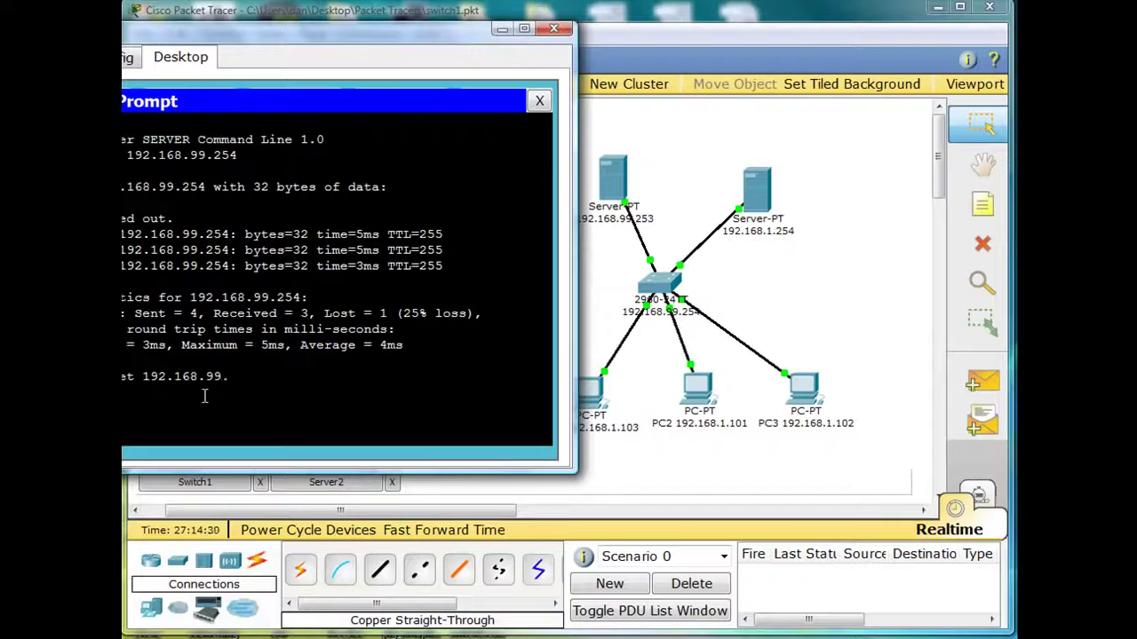
{"action": "type", "text": "254"}
{"action": "key", "text": "Return"}
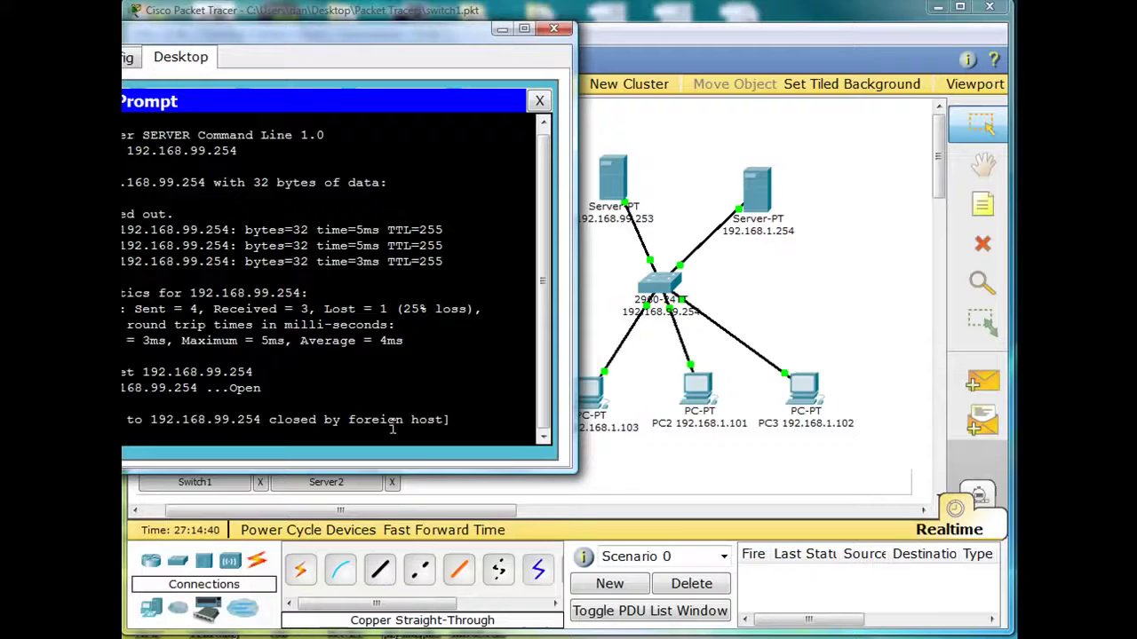
{"action": "left_click", "coordinate": [543, 104]}
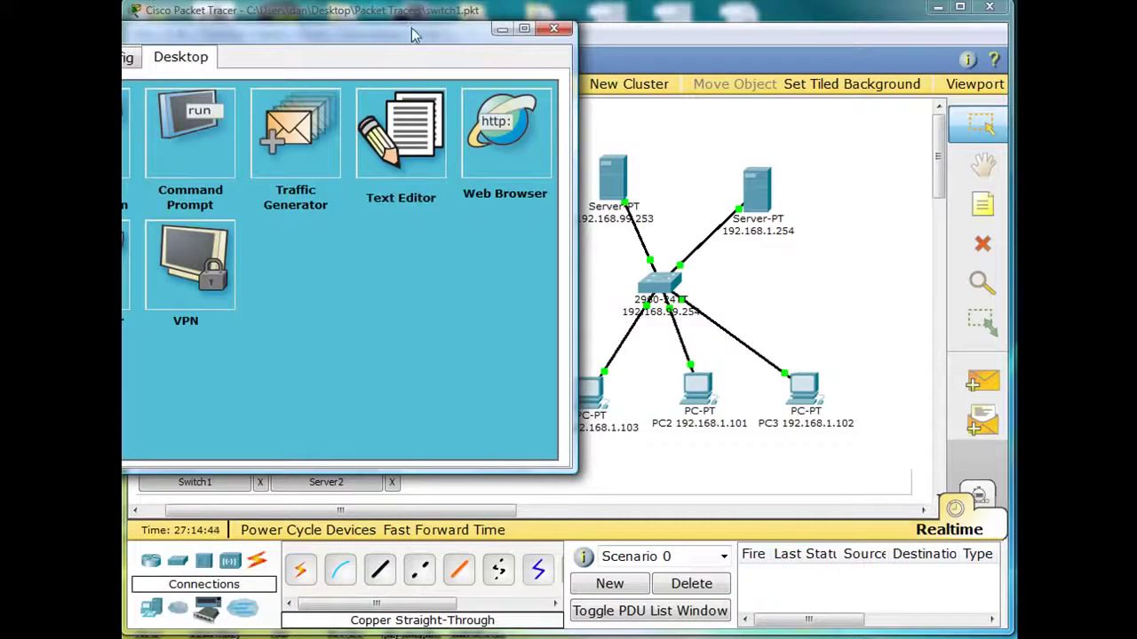
Step: Move Server2's window aside and close it to show the full topology
{"action": "left_click_drag", "start_coordinate": [412, 40], "coordinate": [519, 76]}
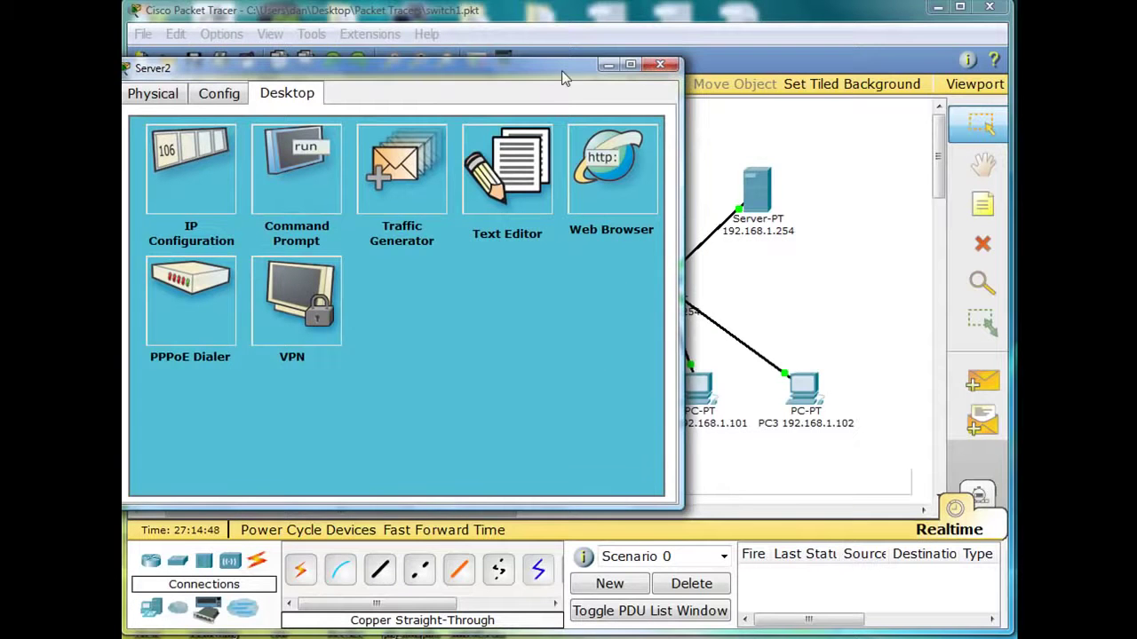
{"action": "left_click_drag", "start_coordinate": [563, 73], "coordinate": [588, 80]}
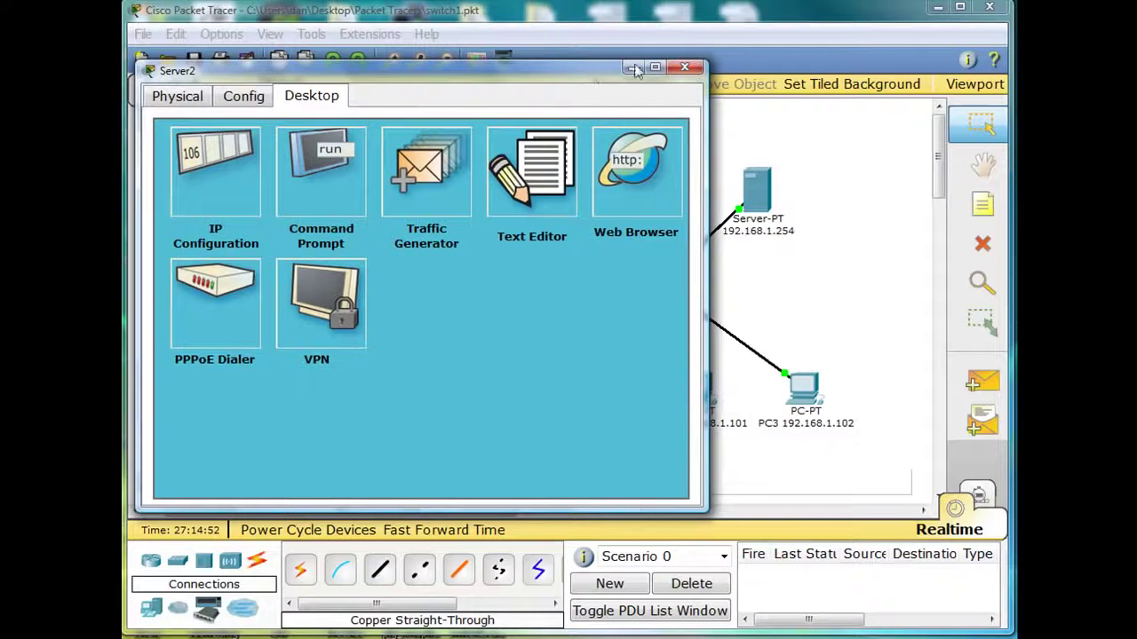
{"action": "left_click", "coordinate": [685, 68]}
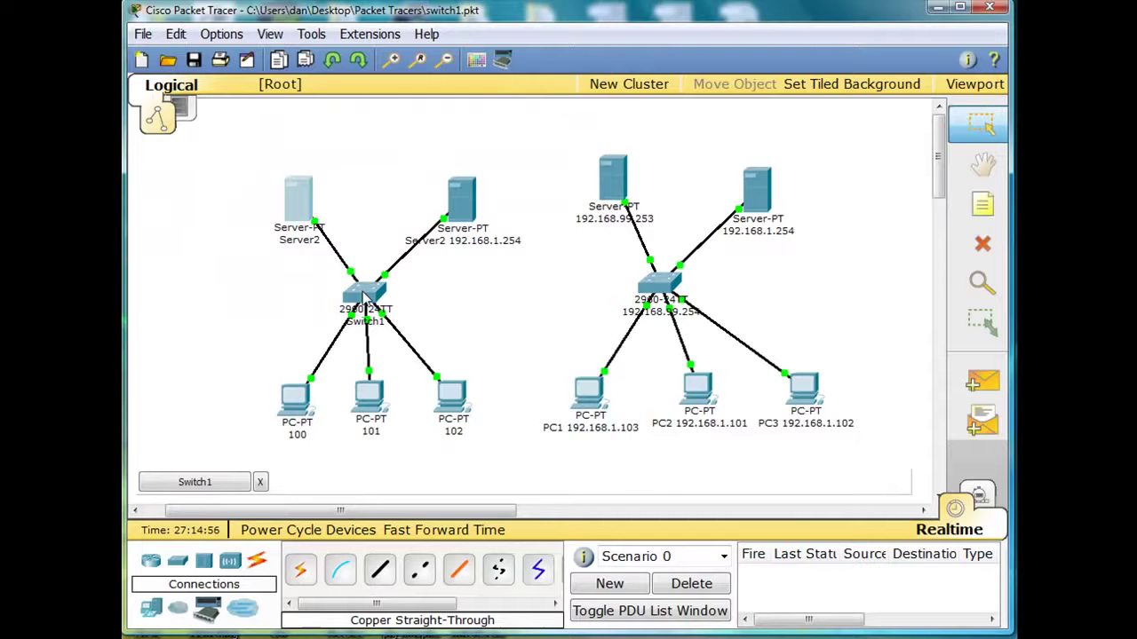
{"action": "mouse_move", "coordinate": [364, 298]}
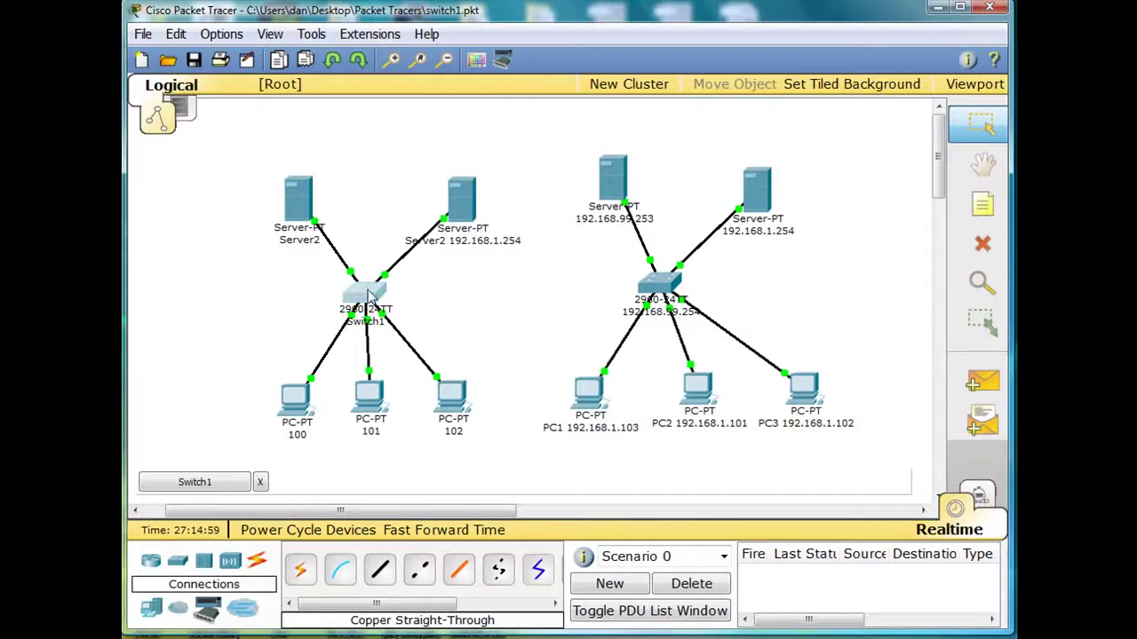
Step: Open Switch1's CLI and enter global configuration mode with configure t
{"action": "left_click", "coordinate": [364, 295]}
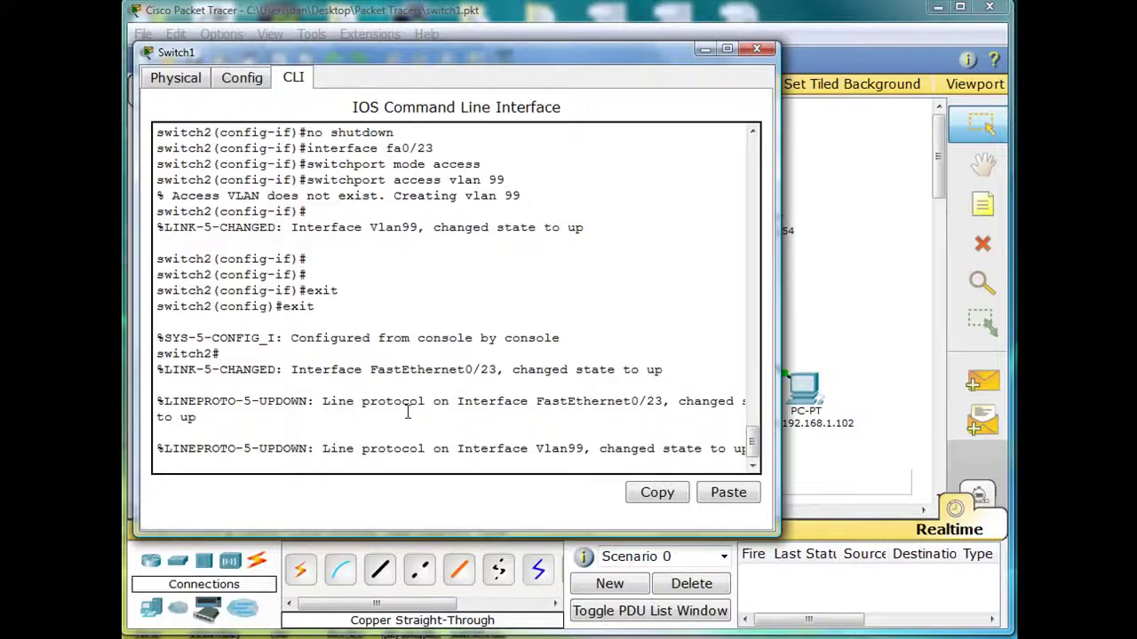
{"action": "key", "text": "Return"}
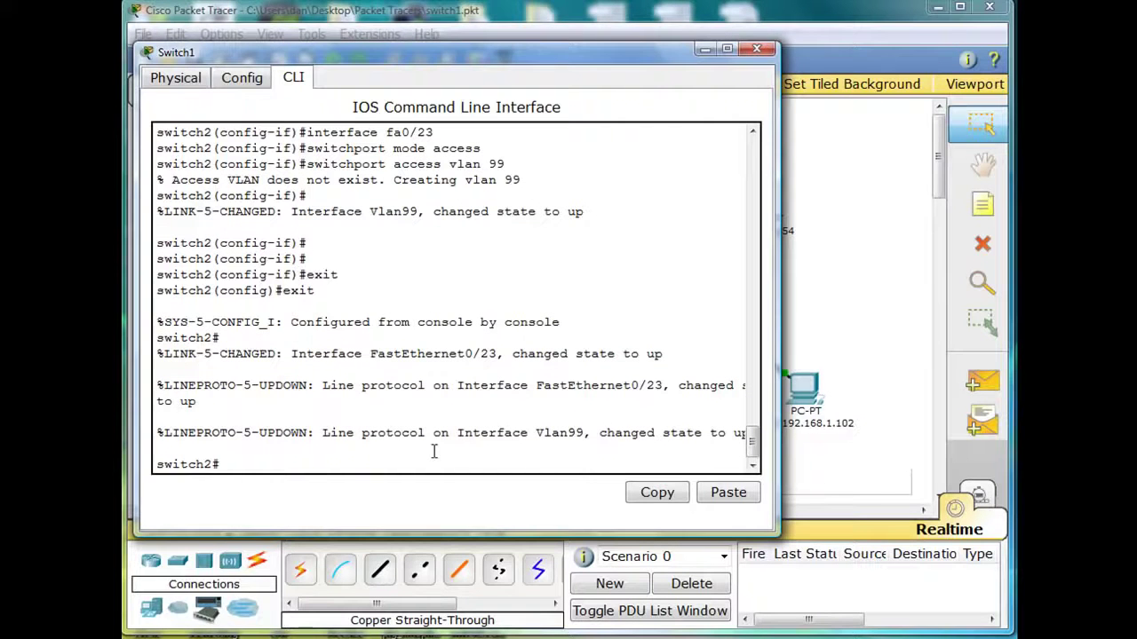
{"action": "type", "text": "configure t"}
{"action": "key", "text": "Return"}
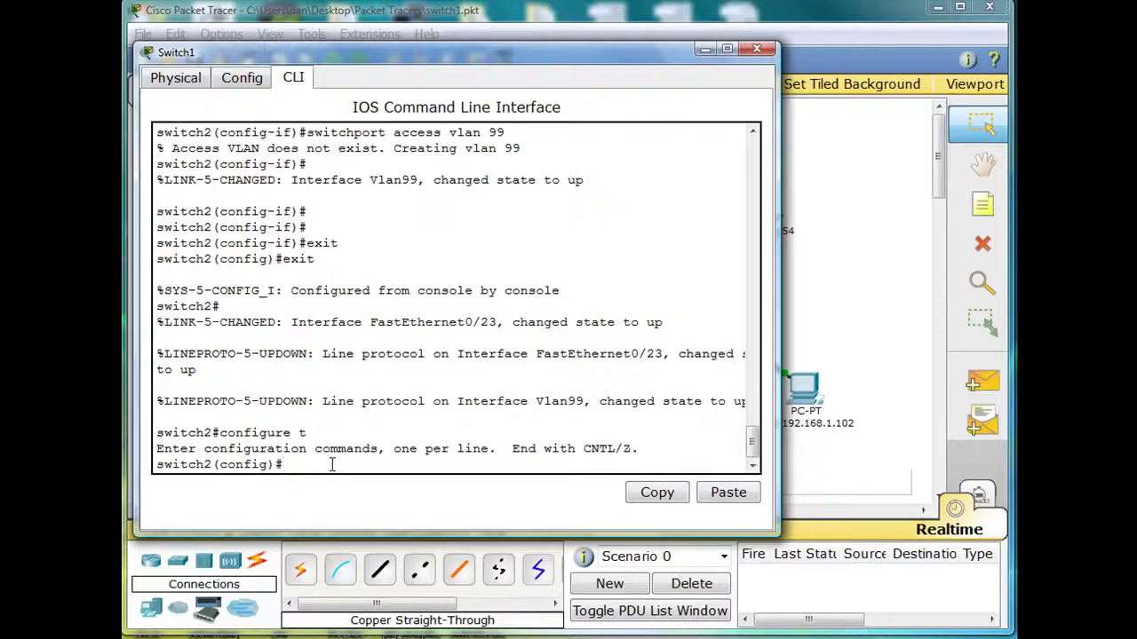
Step: Set a password with login on line console 0, then begin line vty 0 4
{"action": "type", "text": "line console 0"}
{"action": "key", "text": "Return"}
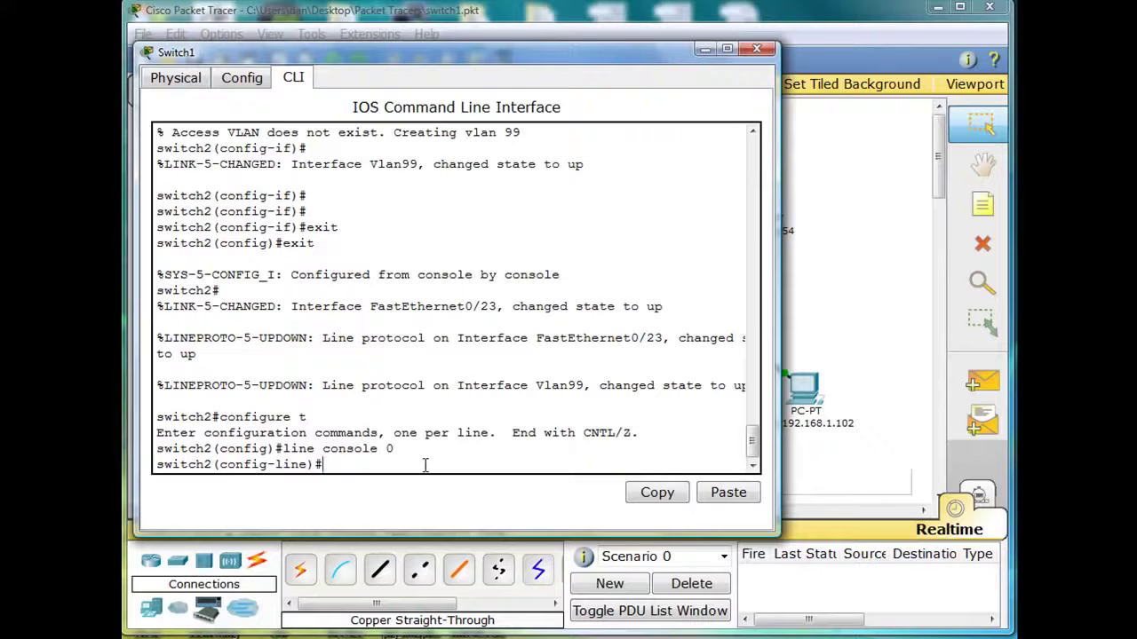
{"action": "type", "text": "password cisco"}
{"action": "key", "text": "Return"}
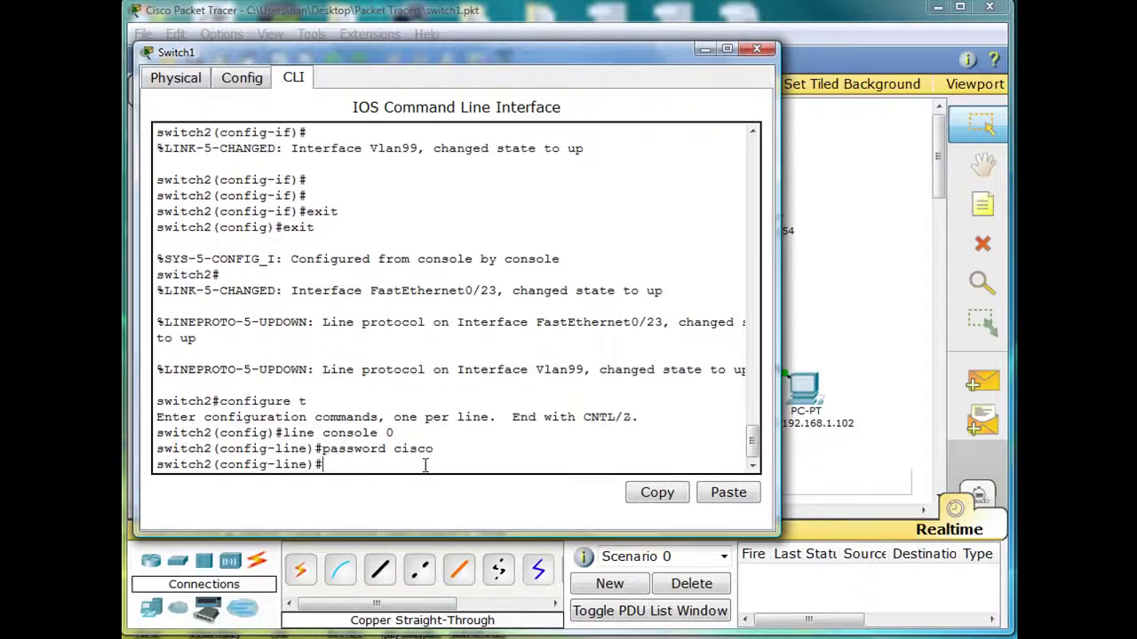
{"action": "type", "text": "login"}
{"action": "key", "text": "Return"}
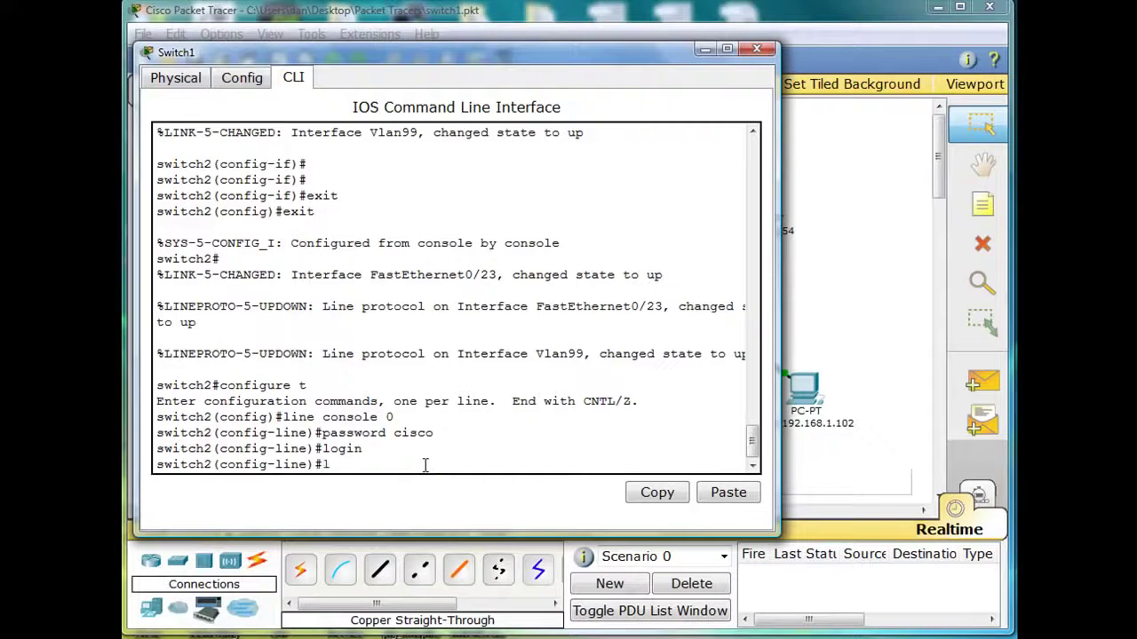
{"action": "type", "text": "ine vty 0 4"}
Step: Under line vty 0 4, set a password and enable login
{"action": "key", "text": "Return"}
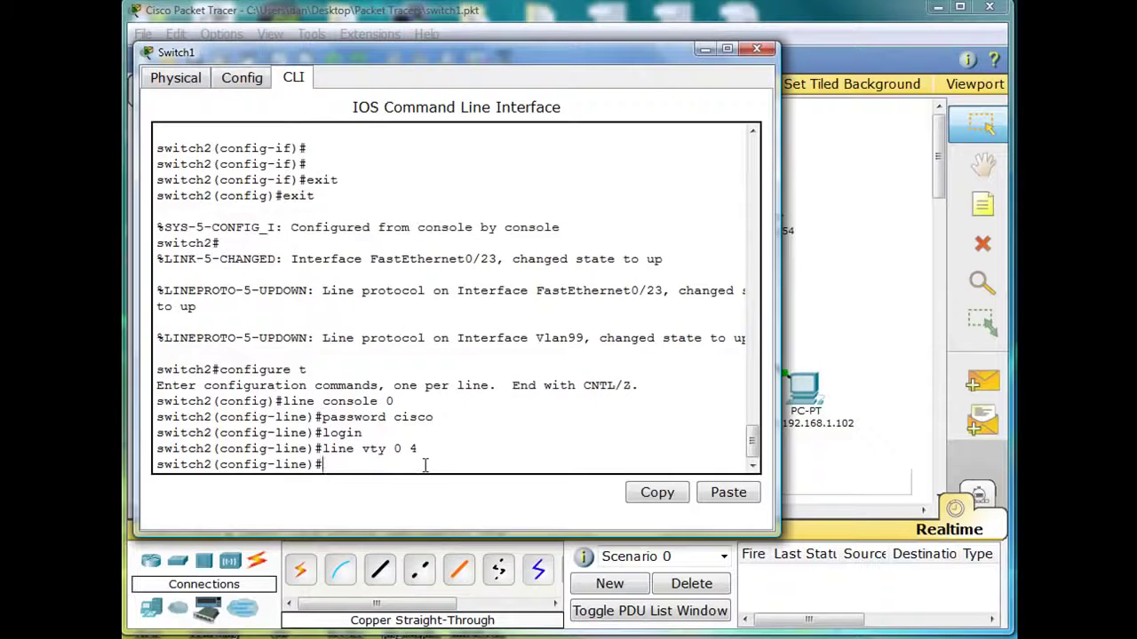
{"action": "type", "text": "password"}
{"action": "key", "text": "BackSpace"}
{"action": "key", "text": "BackSpace"}
{"action": "key", "text": "BackSpace"}
{"action": "key", "text": "BackSpace"}
{"action": "type", "text": "sword cisco"}
{"action": "key", "text": "Return"}
{"action": "type", "text": "login"}
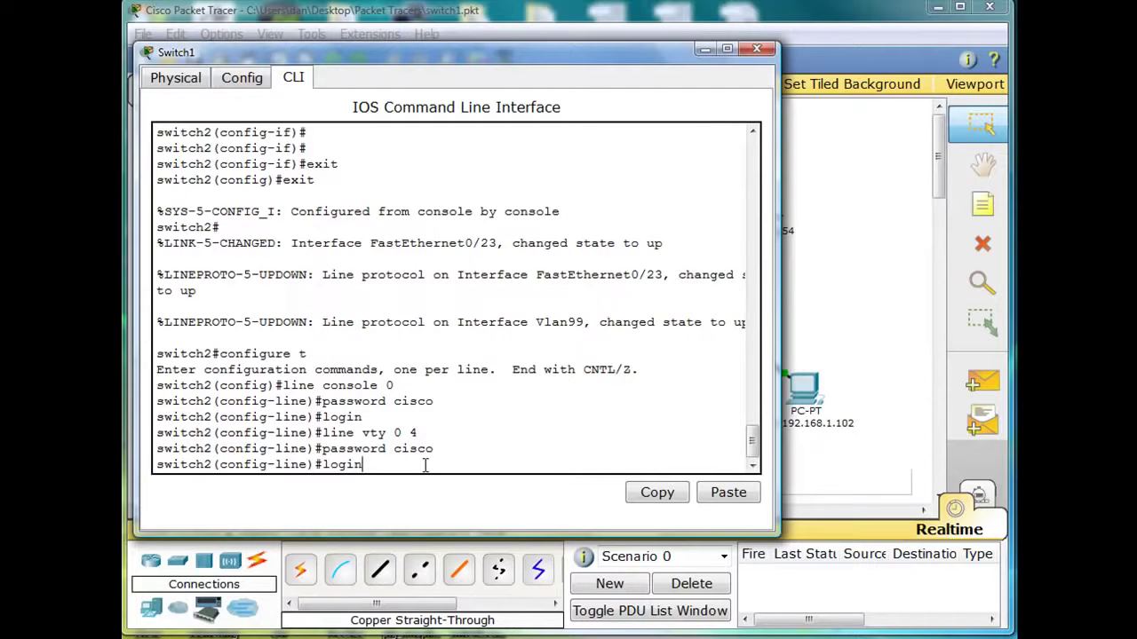
{"action": "key", "text": "Return"}
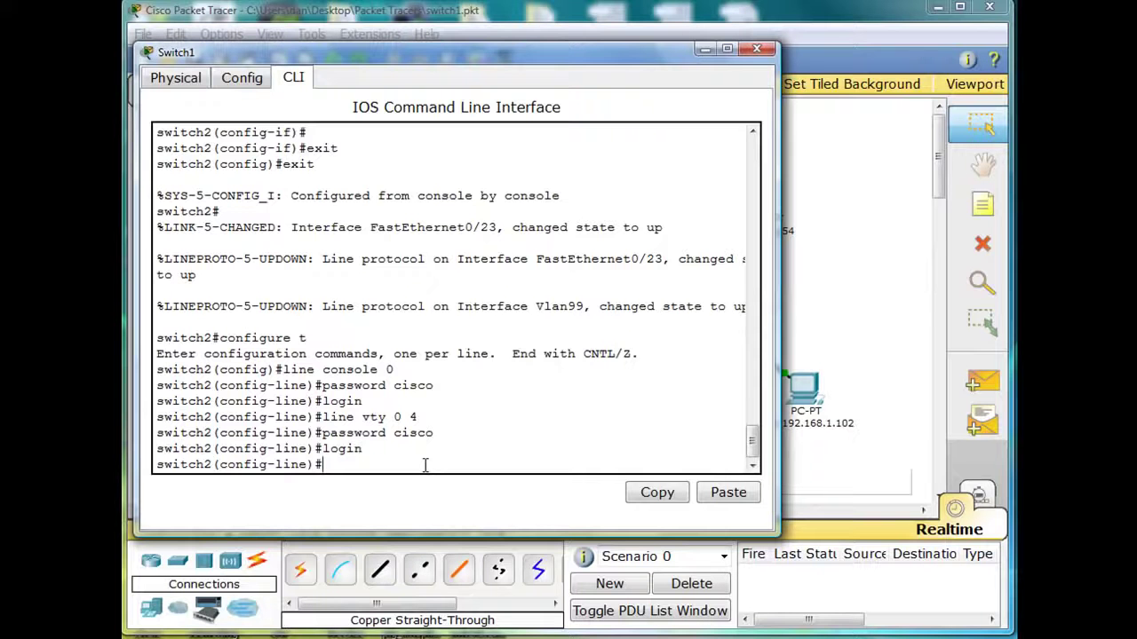
Step: Telnet from Server2 to 192.168.99.254 and log in with the VTY password
{"action": "left_click", "coordinate": [386, 26]}
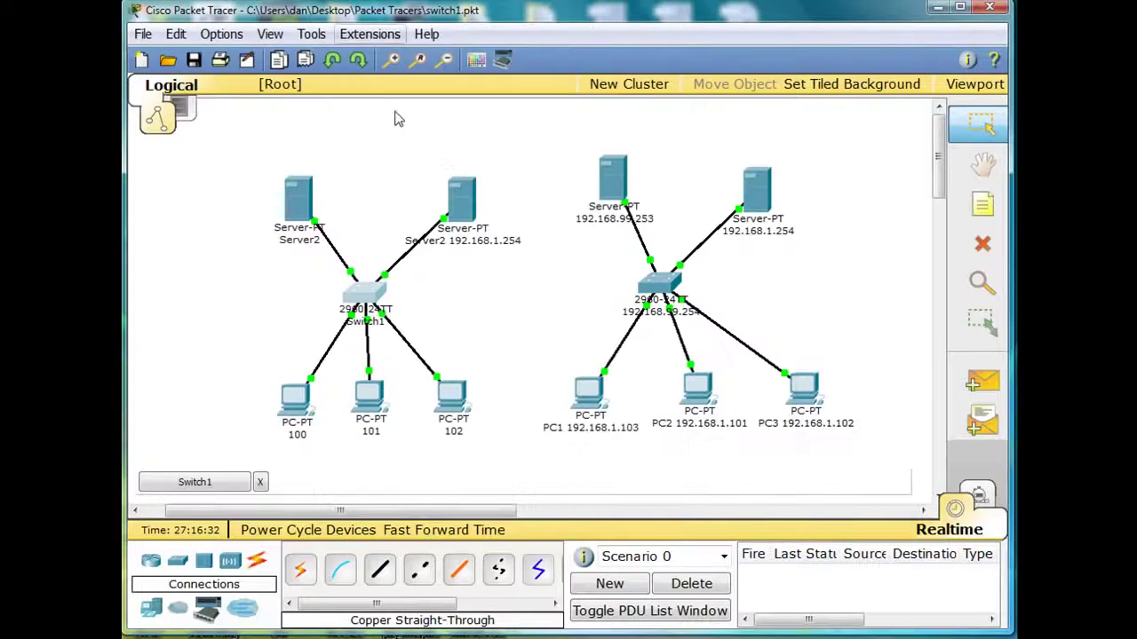
{"action": "left_click", "coordinate": [300, 203]}
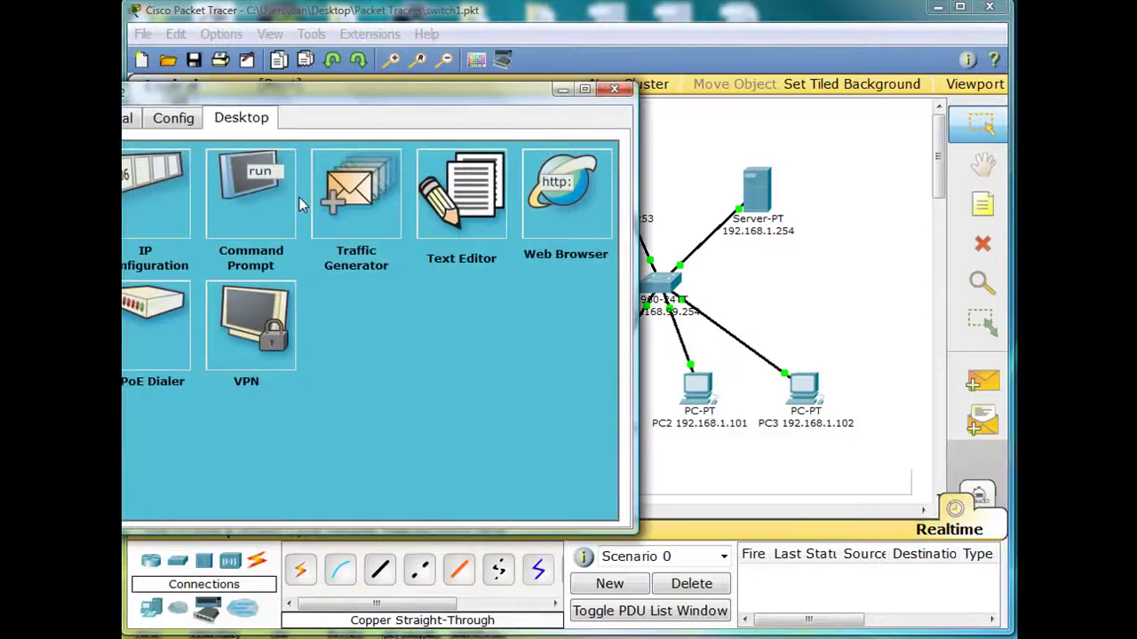
{"action": "left_click", "coordinate": [245, 203]}
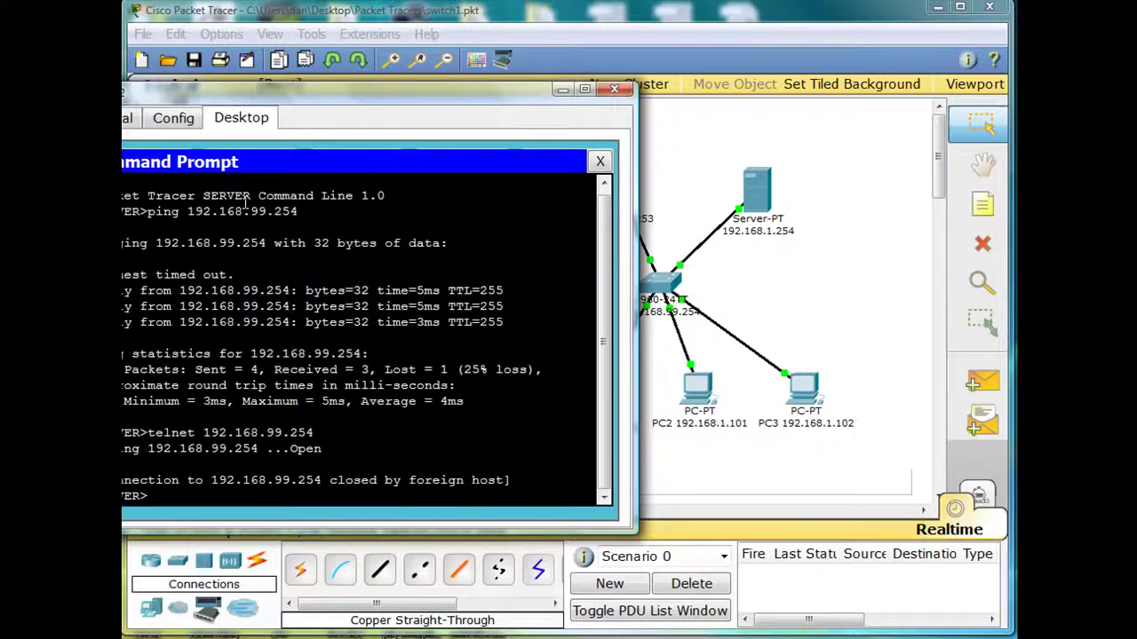
{"action": "type", "text": "telnet"}
{"action": "key", "text": "Up"}
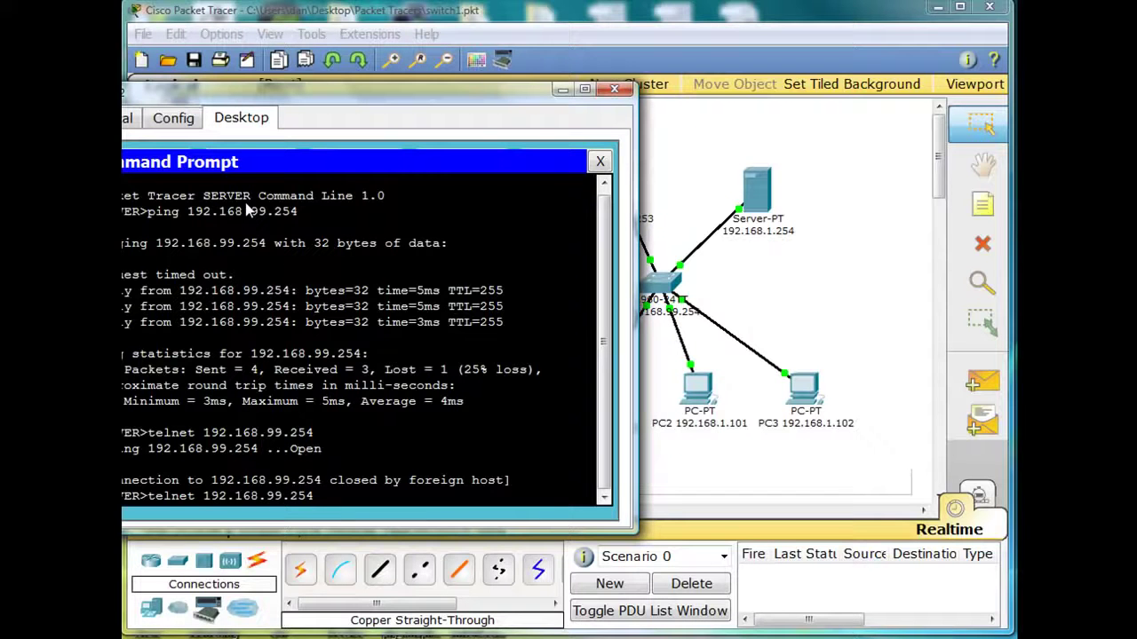
{"action": "key", "text": "Return"}
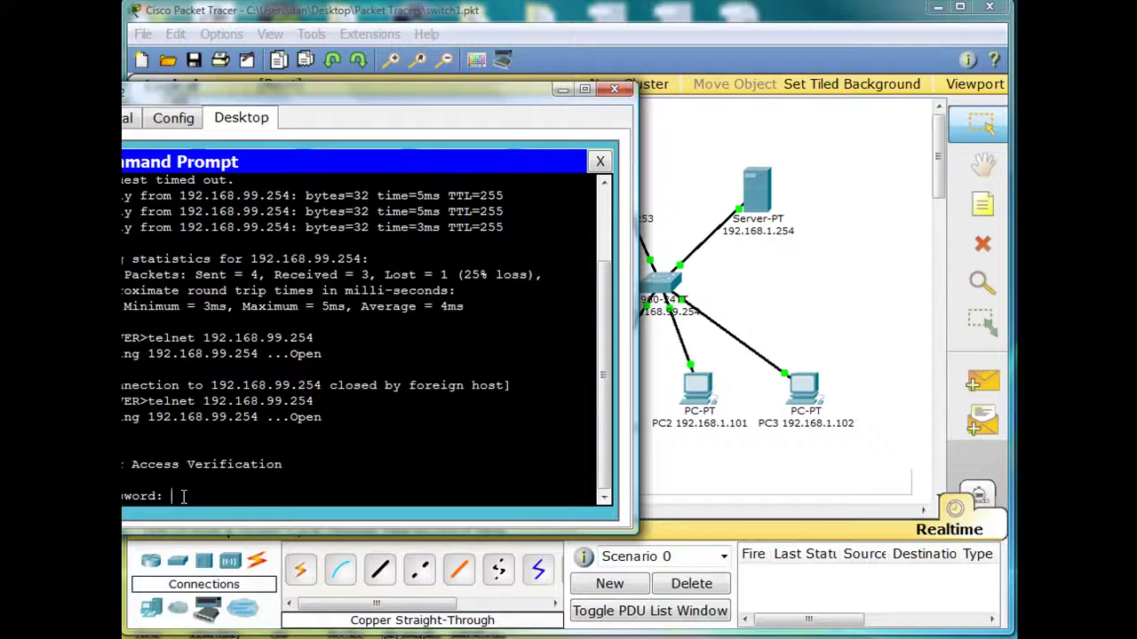
{"action": "key", "text": "Return"}
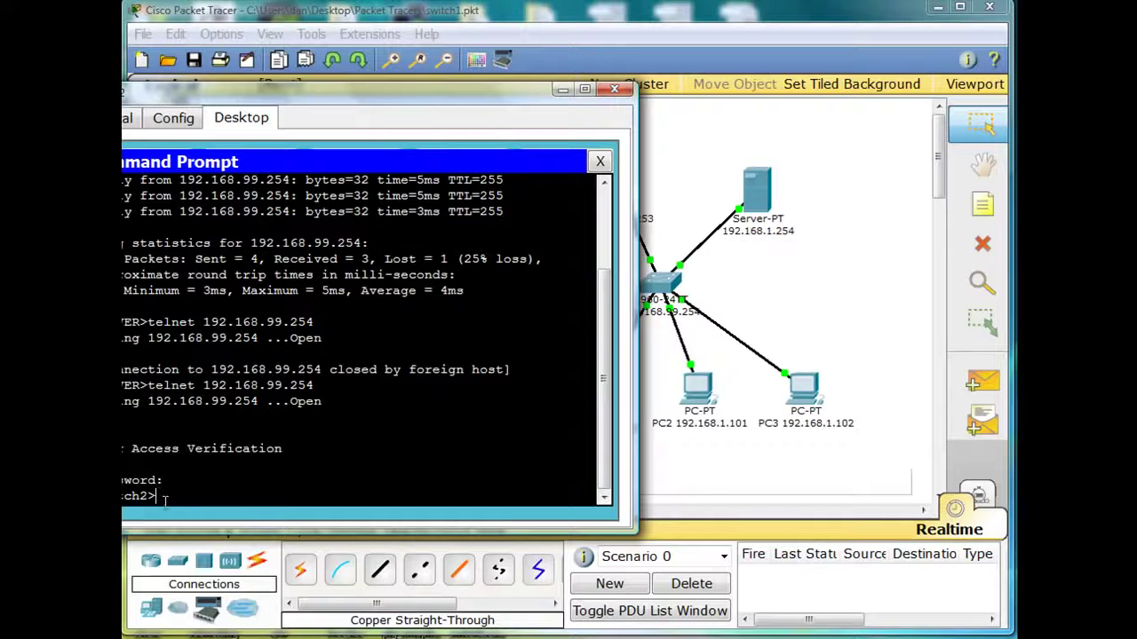
Step: Try the enable command twice, which is refused because no enable password is set
{"action": "type", "text": "sh"}
{"action": "key", "text": "BackSpace"}
{"action": "type", "text": "enable"}
{"action": "key", "text": "Return"}
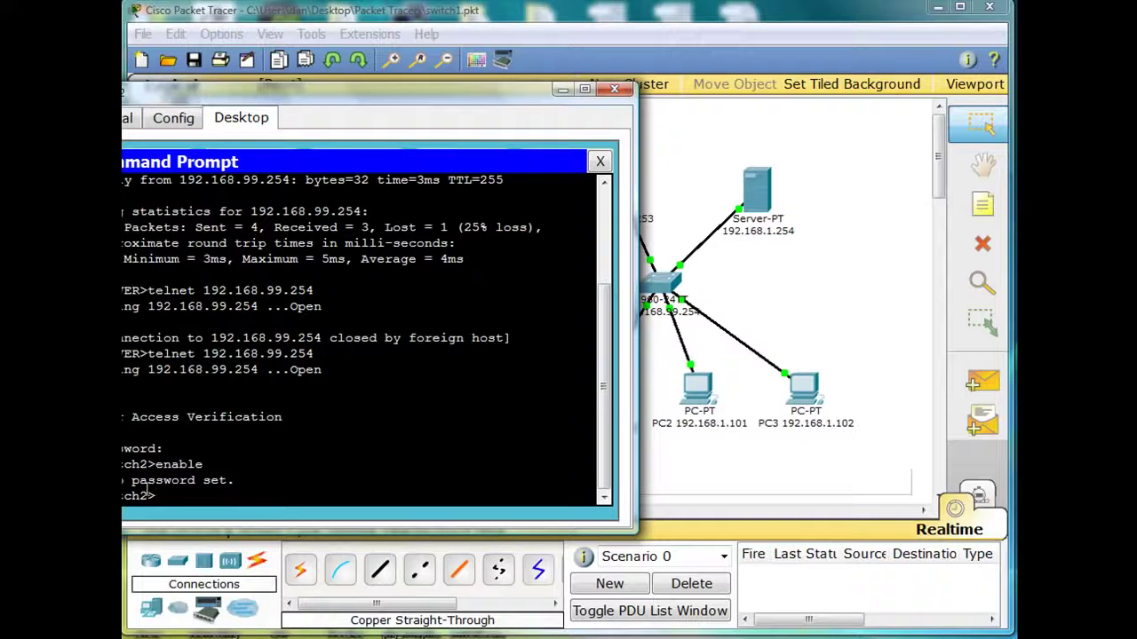
{"action": "type", "text": "enable"}
{"action": "key", "text": "Return"}
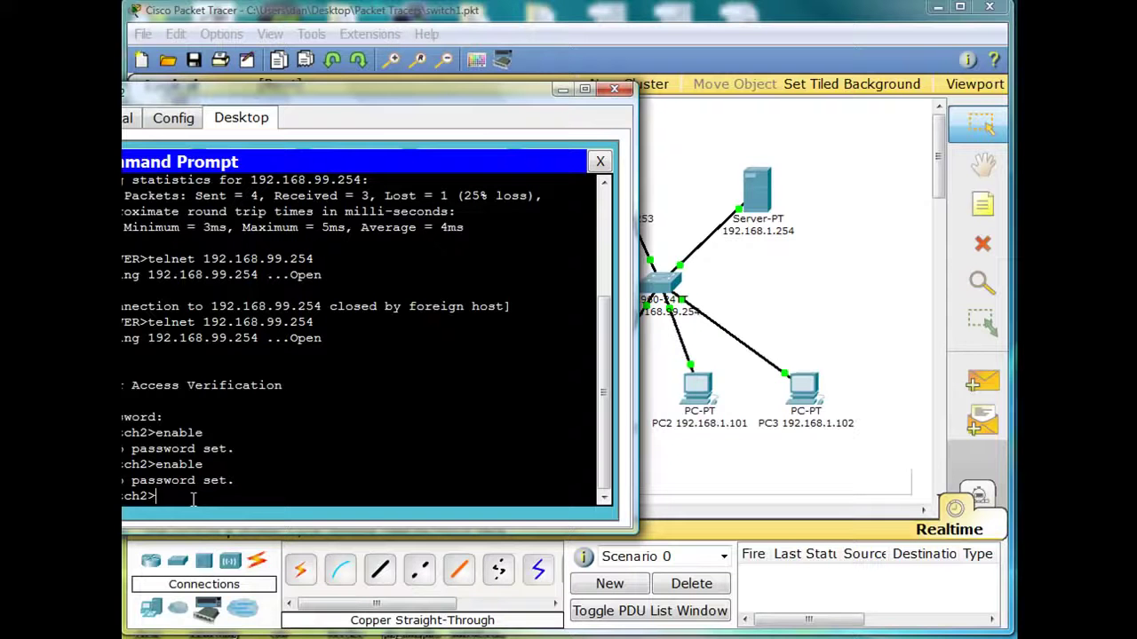
Step: In Switch1's CLI, exit line configuration and set an enable secret password
{"action": "left_click", "coordinate": [597, 12]}
{"action": "left_click", "coordinate": [369, 293]}
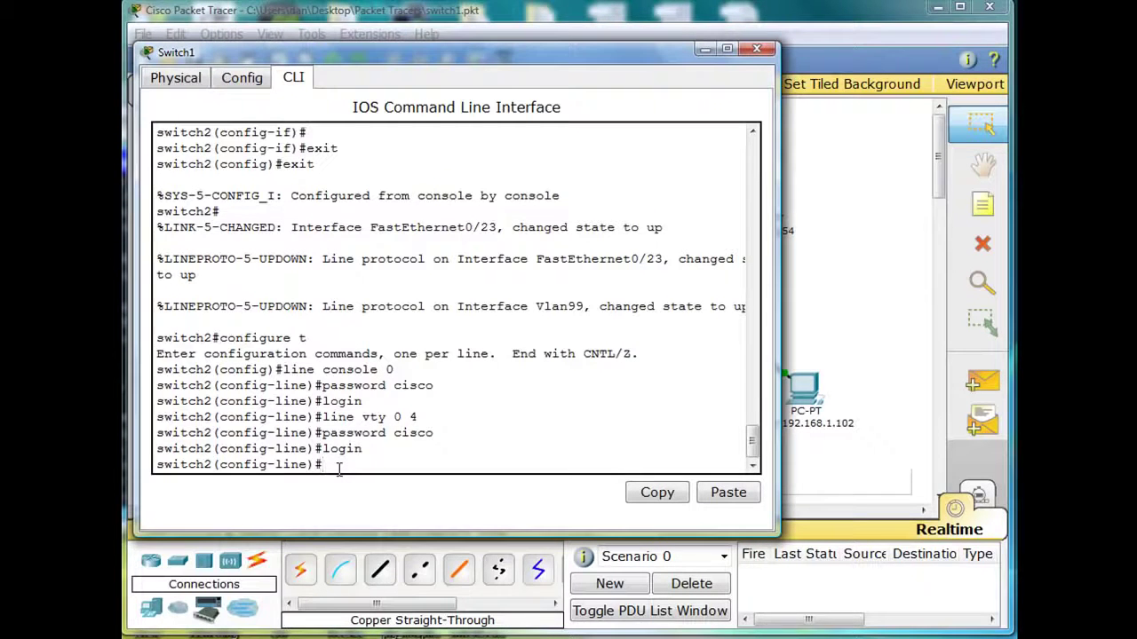
{"action": "type", "text": "exit"}
{"action": "key", "text": "Return"}
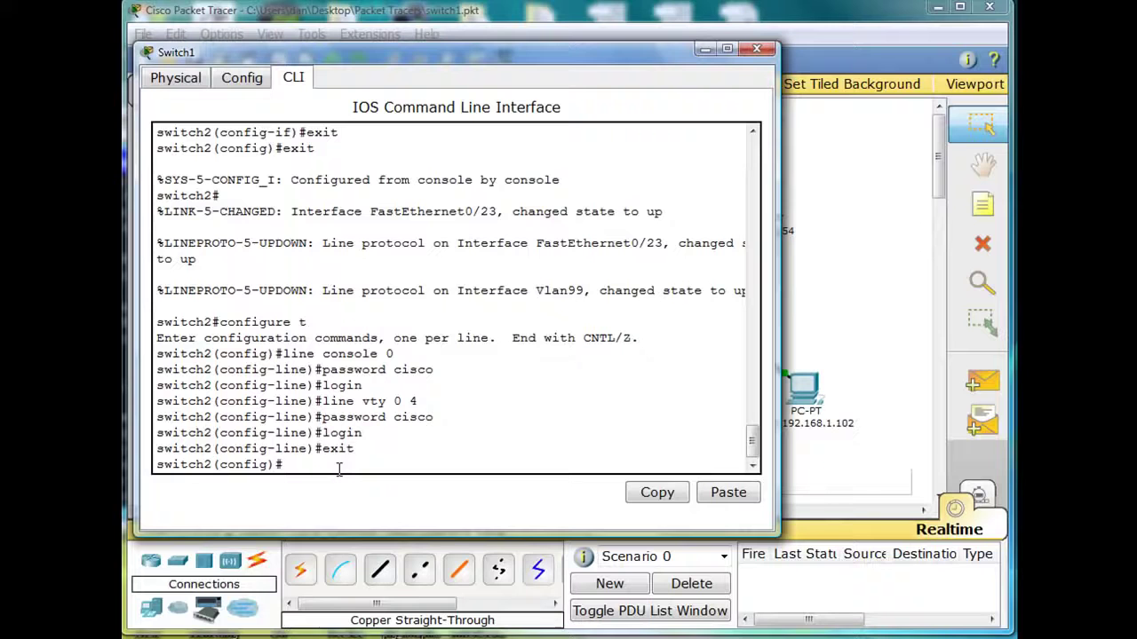
{"action": "type", "text": "enable secret cisco"}
{"action": "key", "text": "Return"}
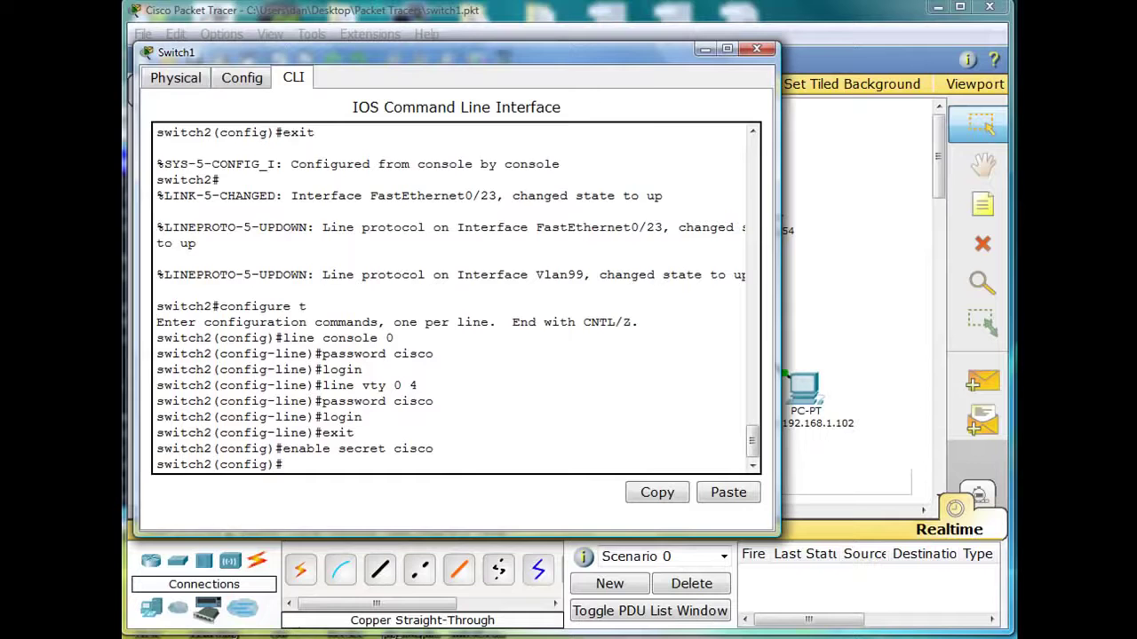
Step: From Server2's Telnet session, enter enable with the secret password, then run show run on the switch
{"action": "key", "text": "alt+Tab"}
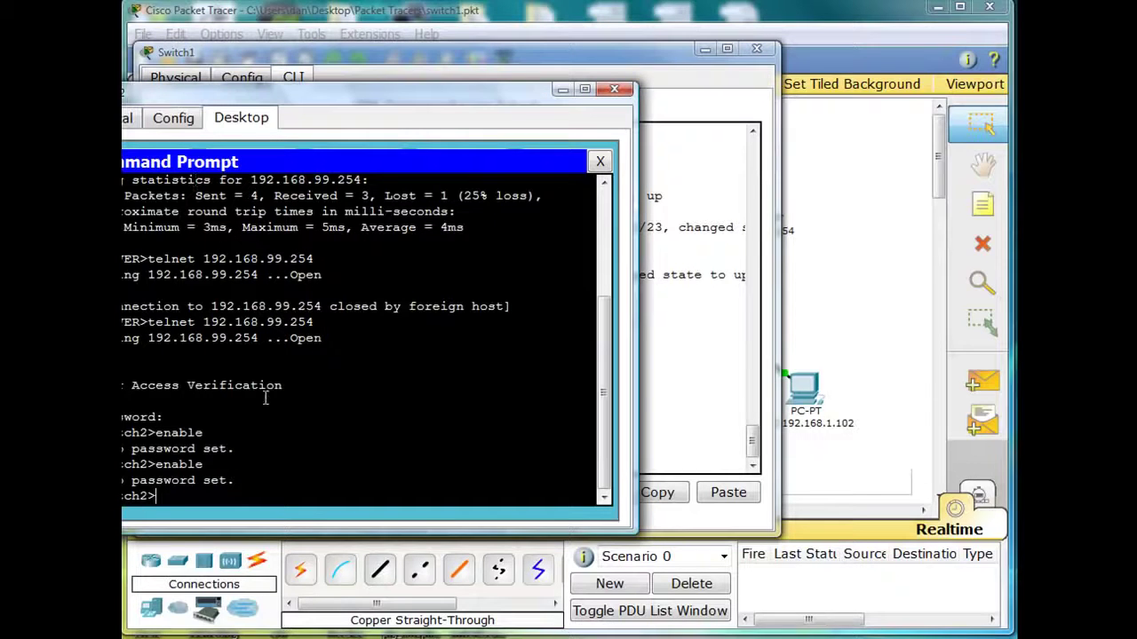
{"action": "type", "text": "enable"}
{"action": "key", "text": "Return"}
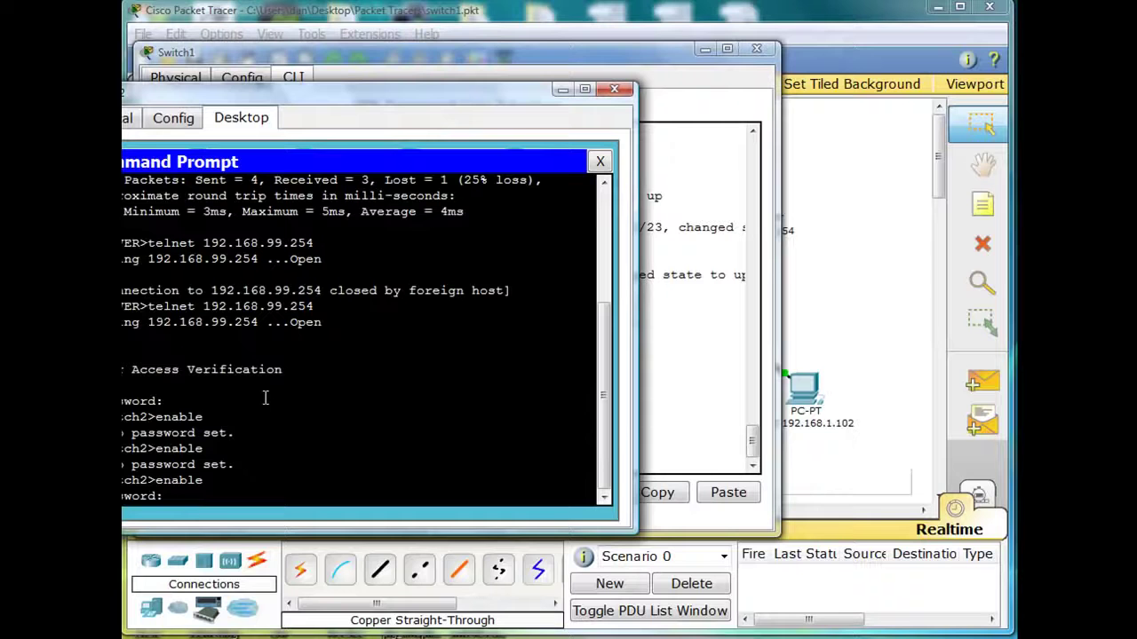
{"action": "key", "text": "Return"}
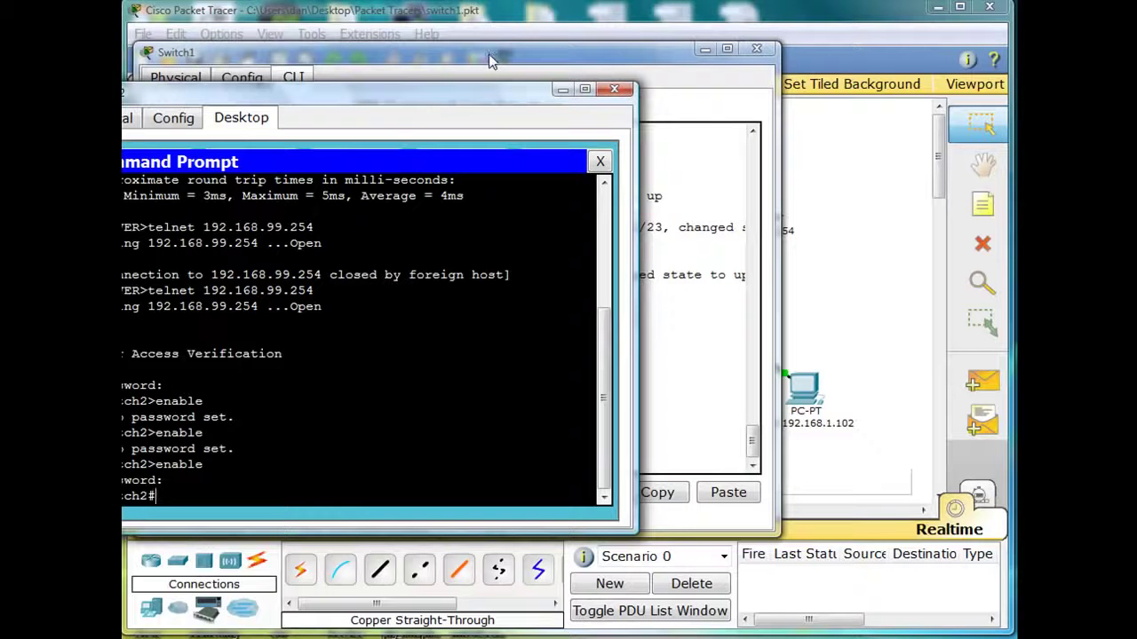
{"action": "type", "text": "show run"}
{"action": "key", "text": "Return"}
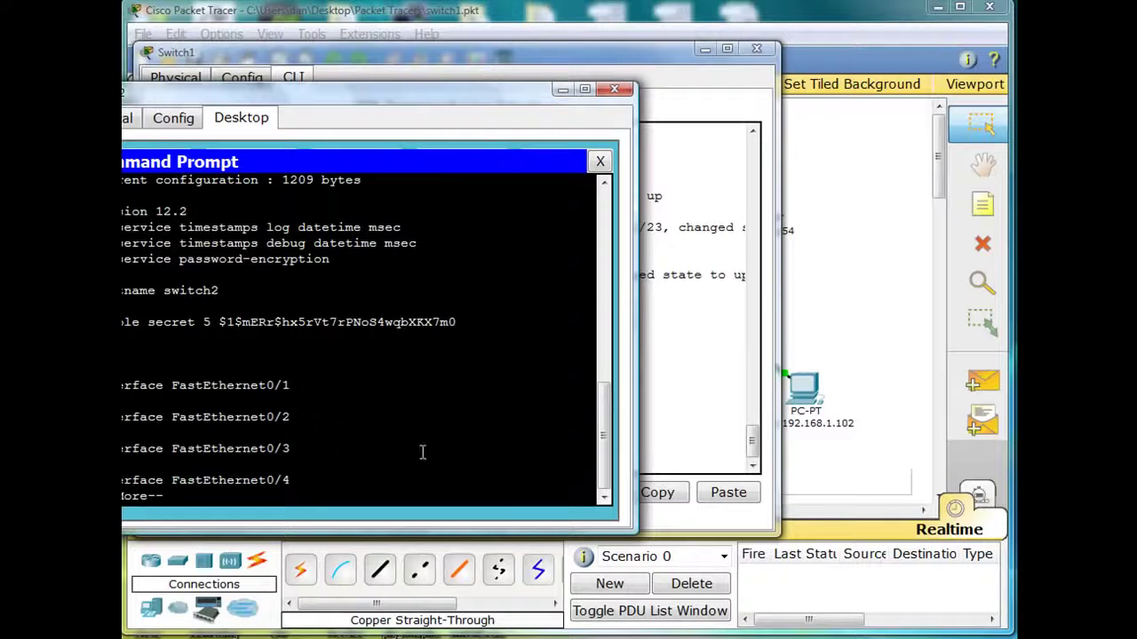
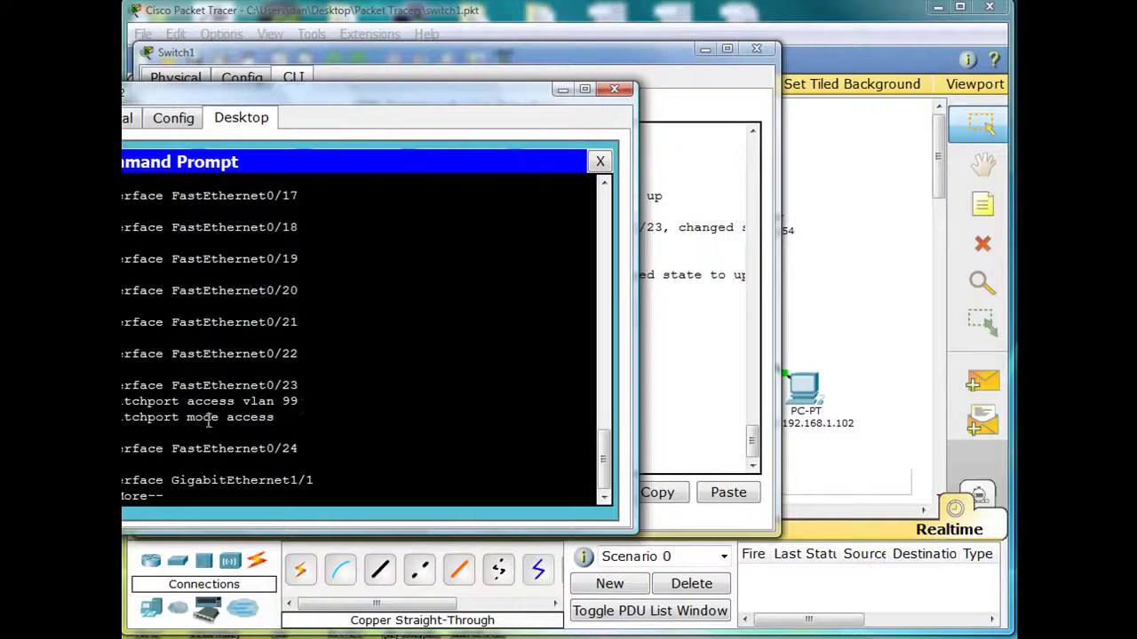
Step: Page through the remaining running-config on Server2 until the Switch2# prompt returns
{"action": "key", "text": "space"}
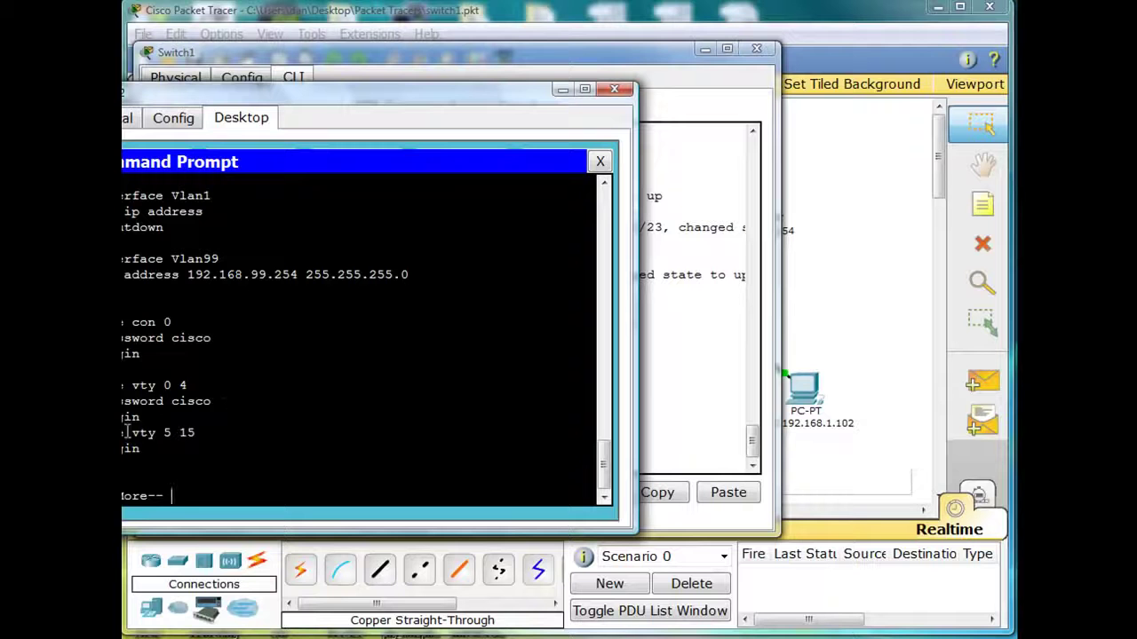
{"action": "key", "text": "space"}
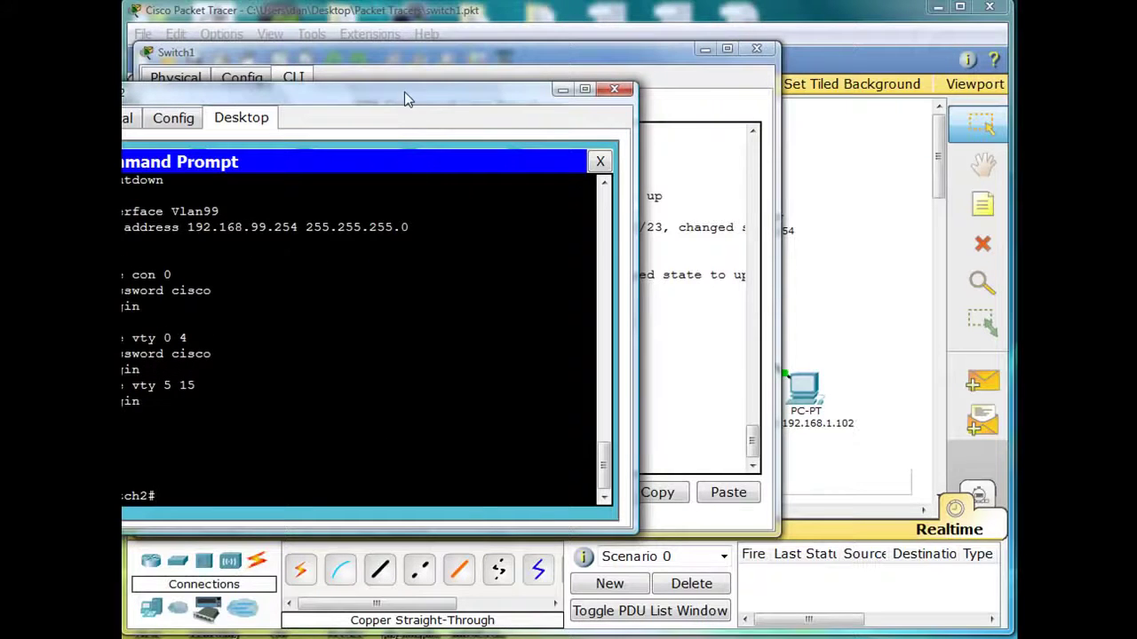
Step: Exit the telnet session to 192.168.99.254, returning Server2 to the SERVER> prompt
{"action": "left_click_drag", "start_coordinate": [404, 92], "coordinate": [460, 94]}
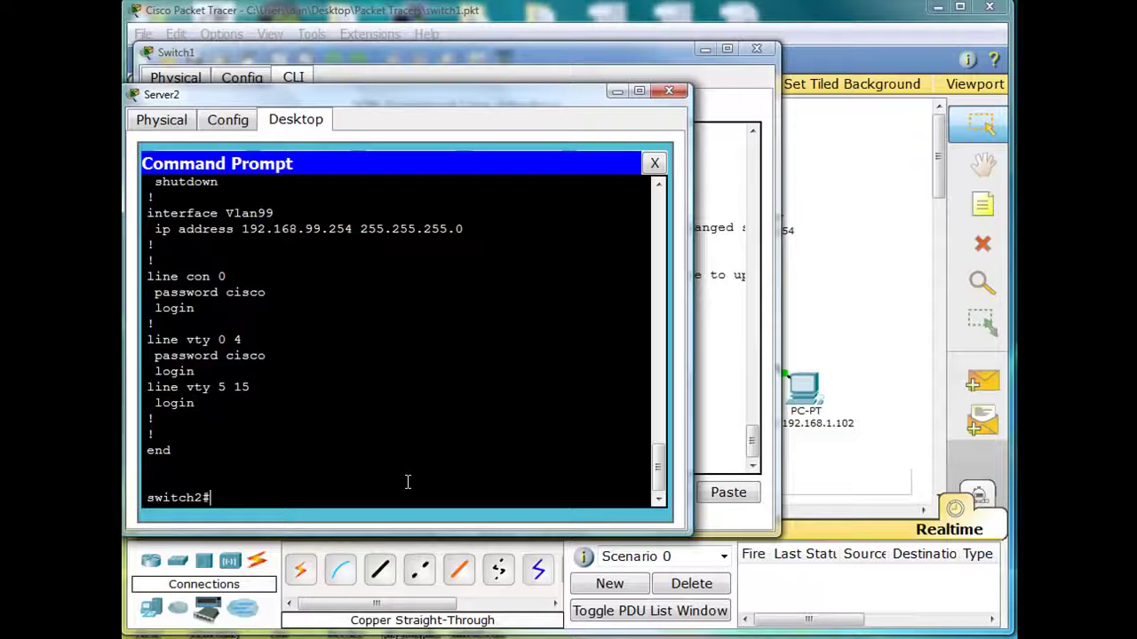
{"action": "type", "text": "exit"}
{"action": "key", "text": "Return"}
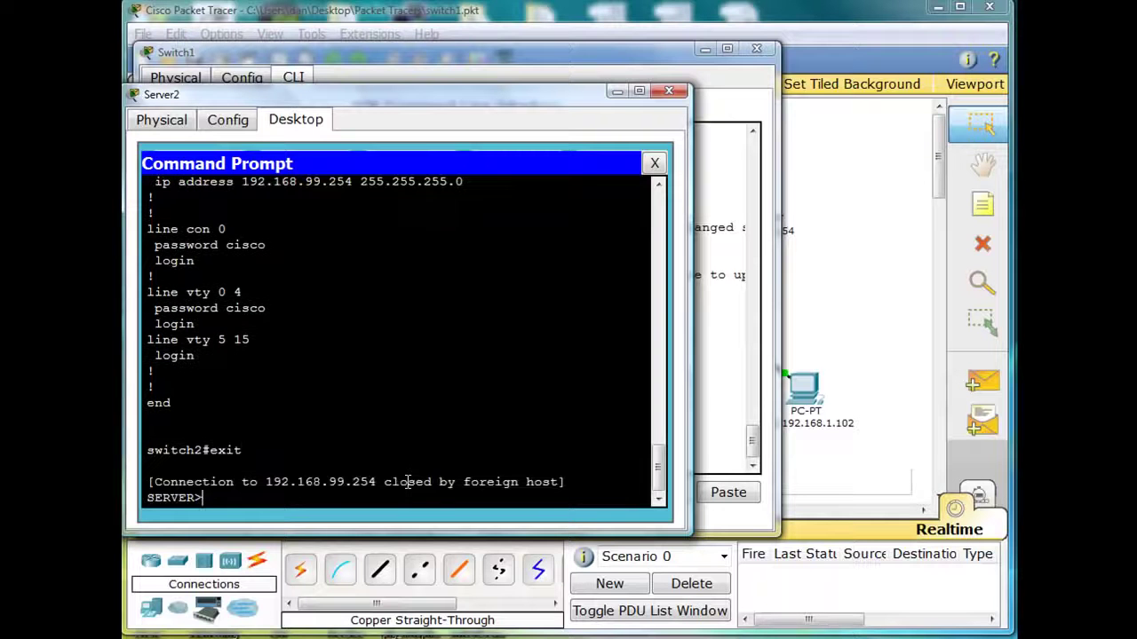